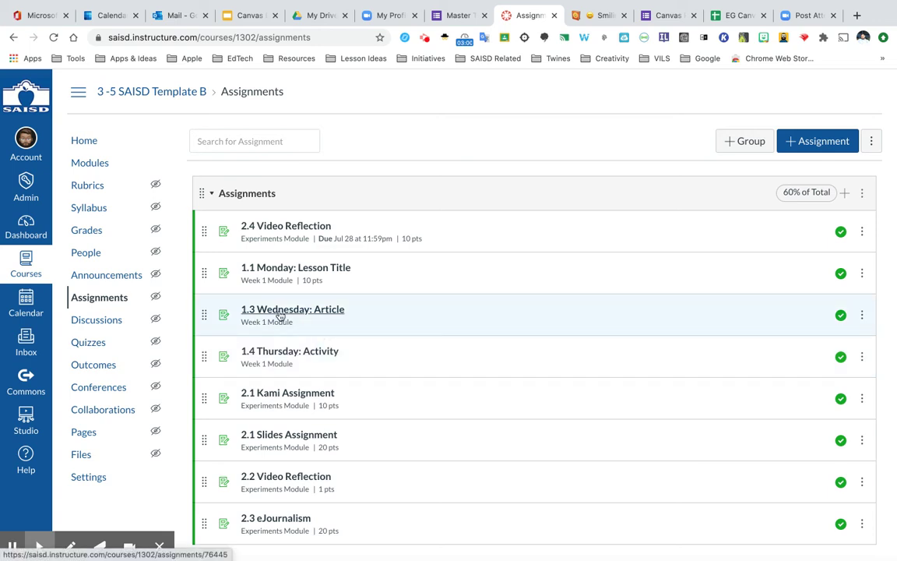
Step: Open the 3 -5 SAISD Template B course's Modules page
left_click(94, 164)
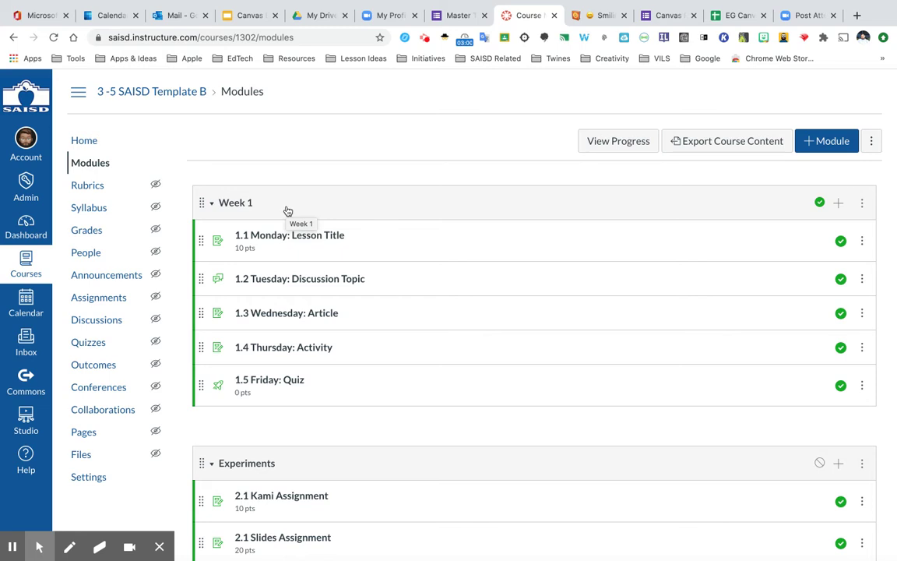
Step: Add a new page named '1.6 Page' to the end of the Week 1 module
left_click(837, 203)
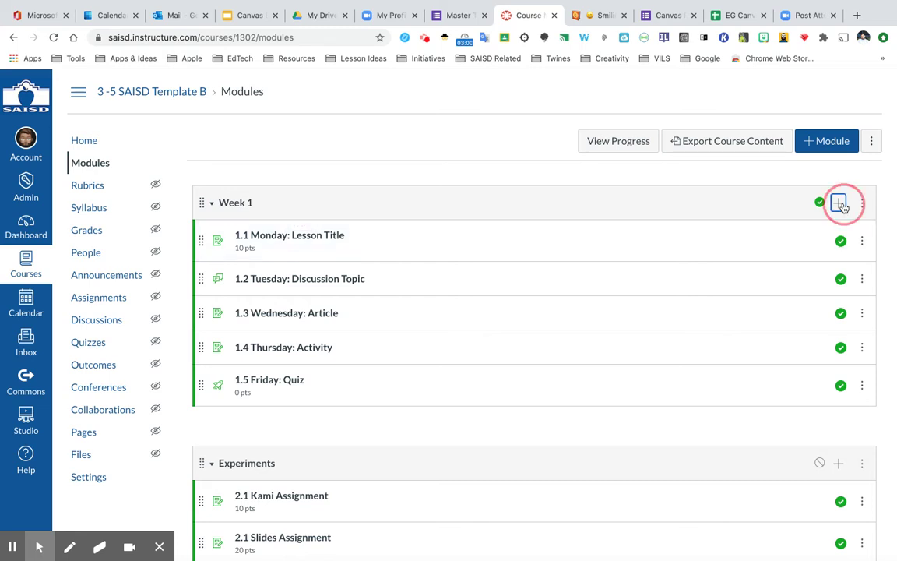
left_click(379, 215)
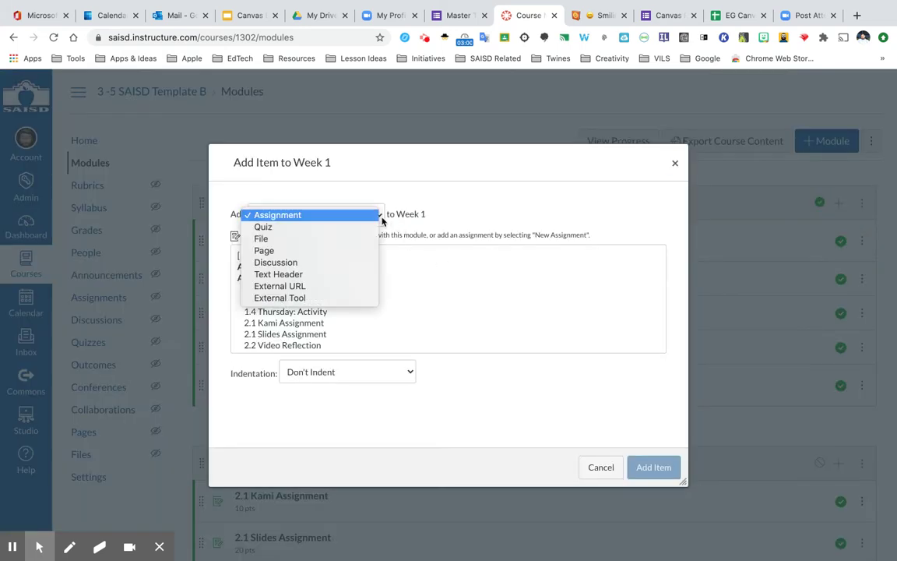
left_click(320, 250)
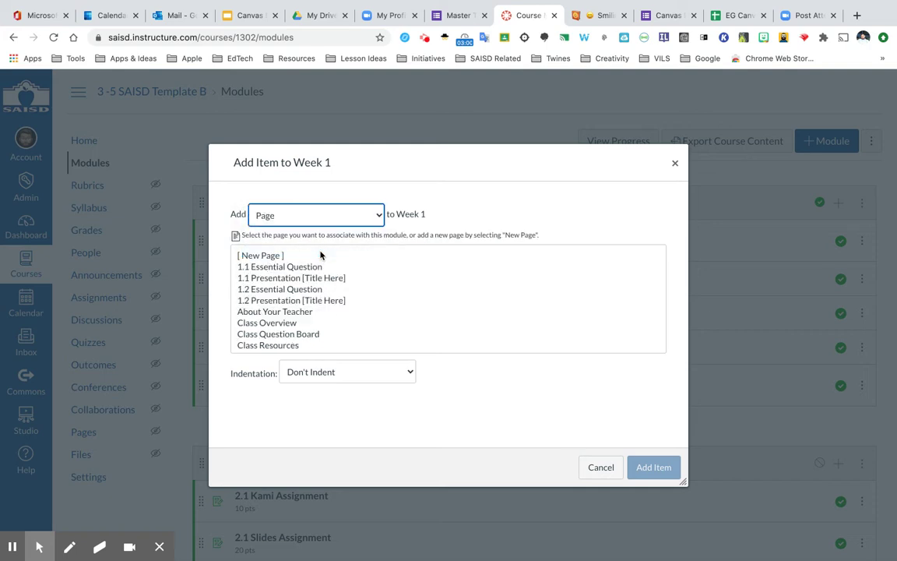
left_click(263, 256)
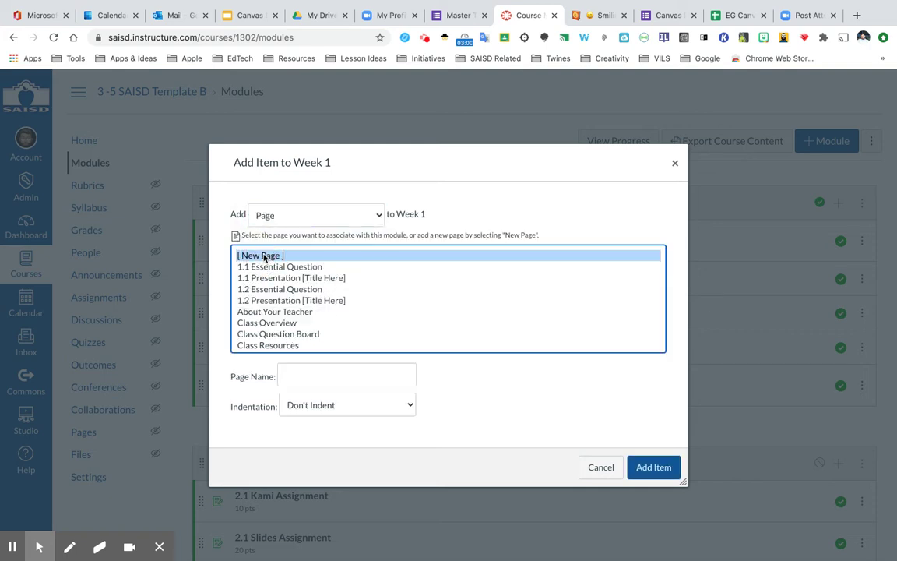
left_click(310, 374)
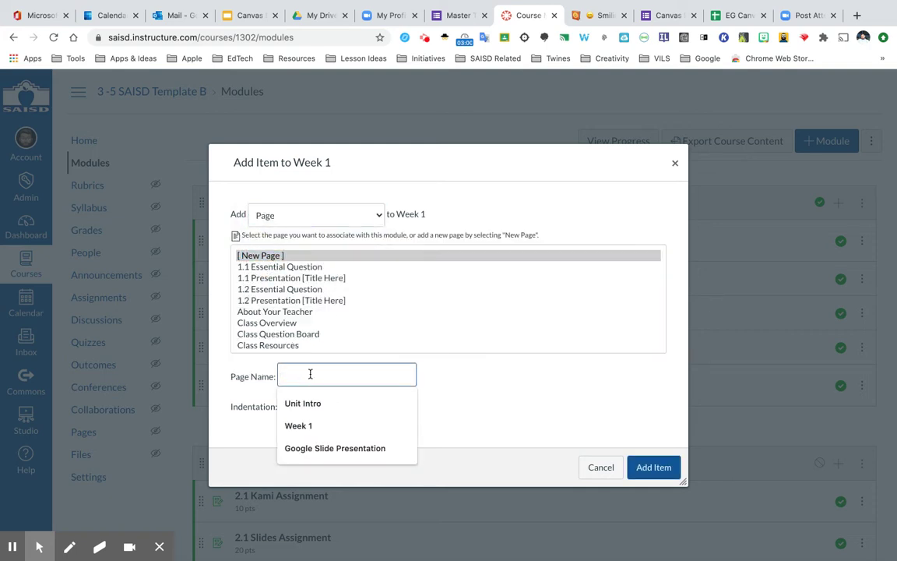
type("1.1")
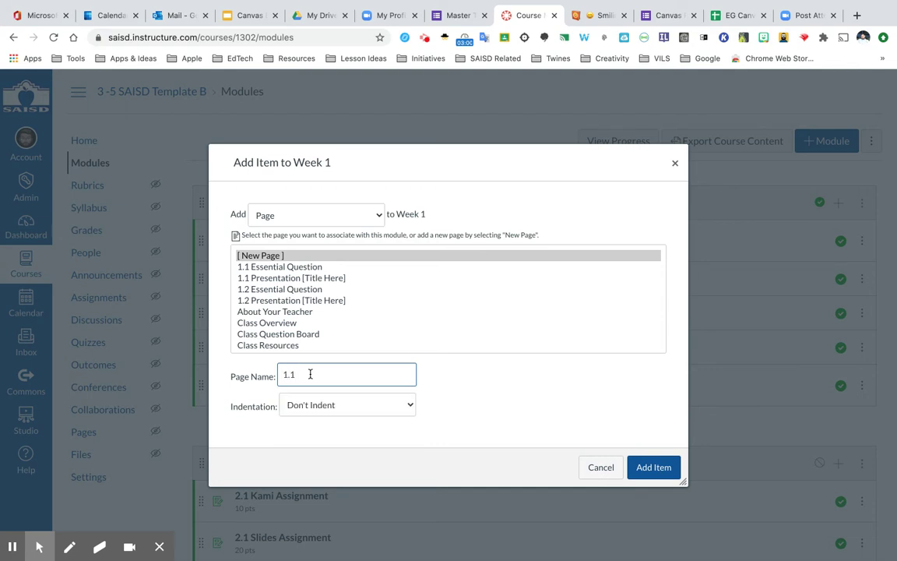
type(".6")
type("ge")
left_click(654, 471)
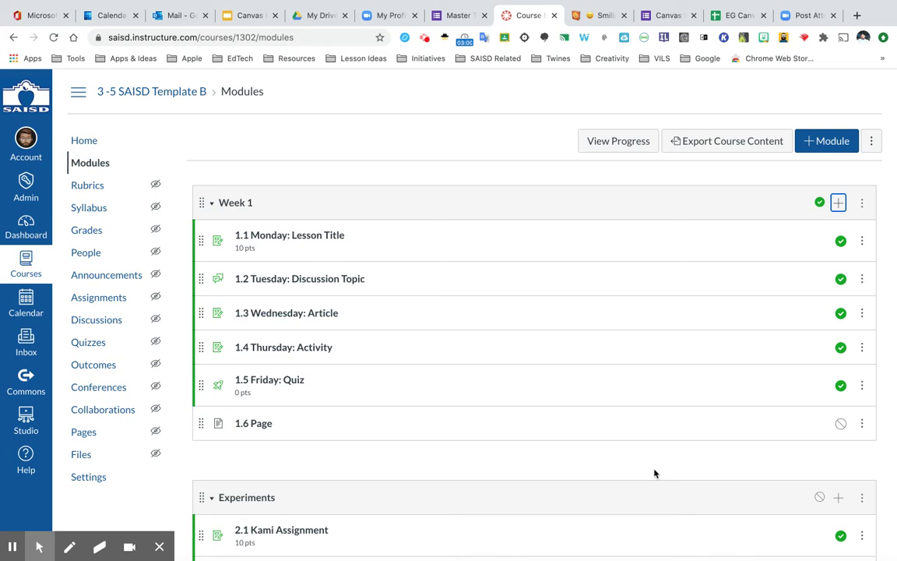
Step: Open 1.6 Page from the Week 1 module and switch it into edit mode
left_click(257, 425)
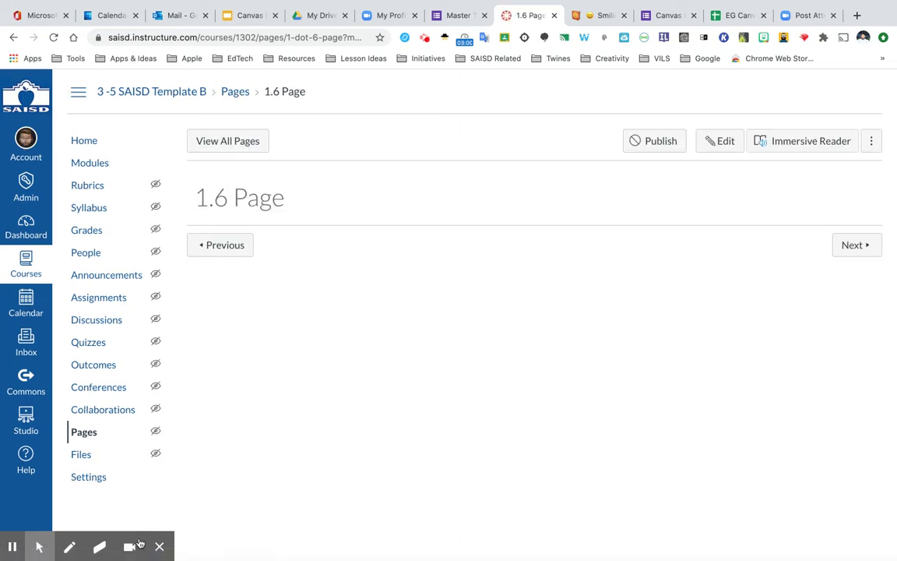
left_click(13, 546)
left_click(13, 546)
left_click(722, 146)
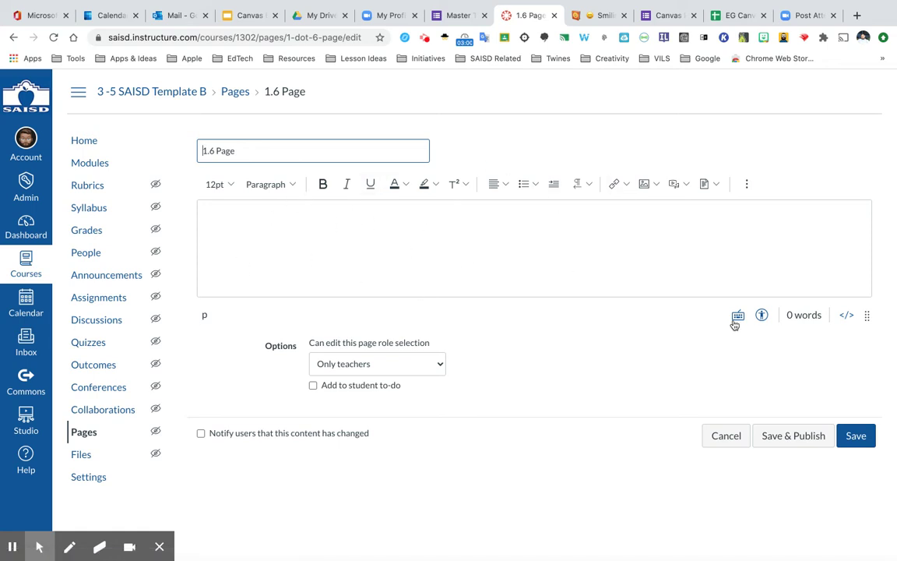
Step: Enlarge the editing area and type 'About your teacher' into the empty page body
left_click_drag(868, 315, 866, 451)
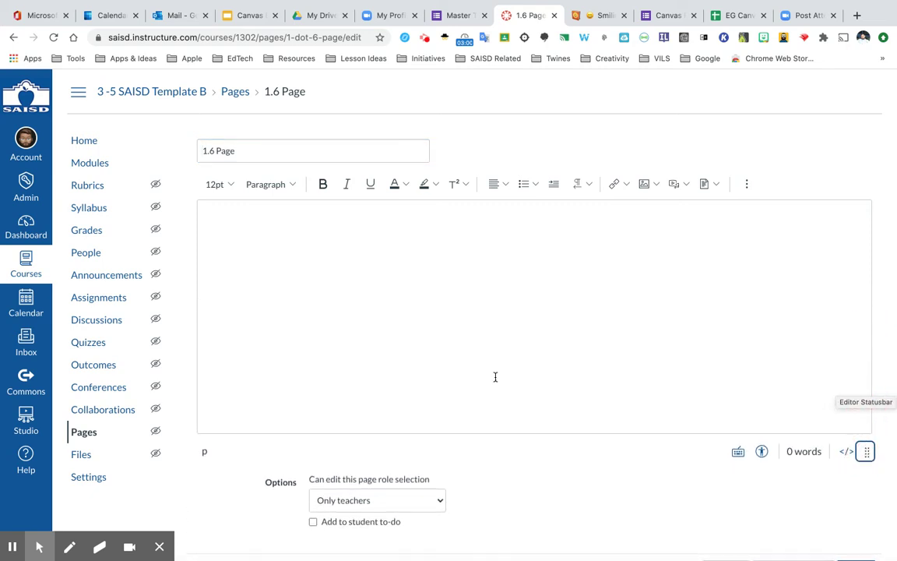
left_click(240, 226)
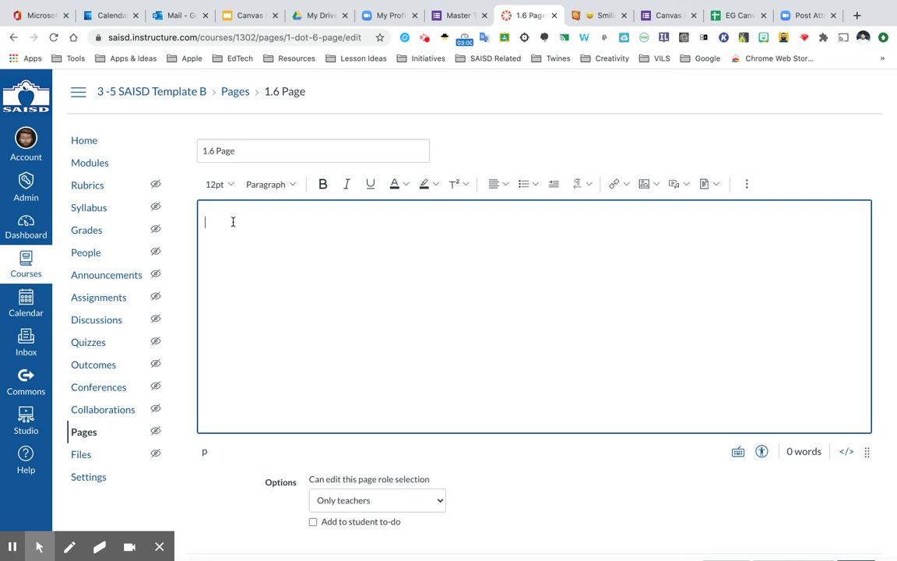
type("About your teacher")
Step: Format 'About your teacher' as Heading 2 and add a new line below it
left_click_drag(301, 222, 190, 227)
left_click(289, 185)
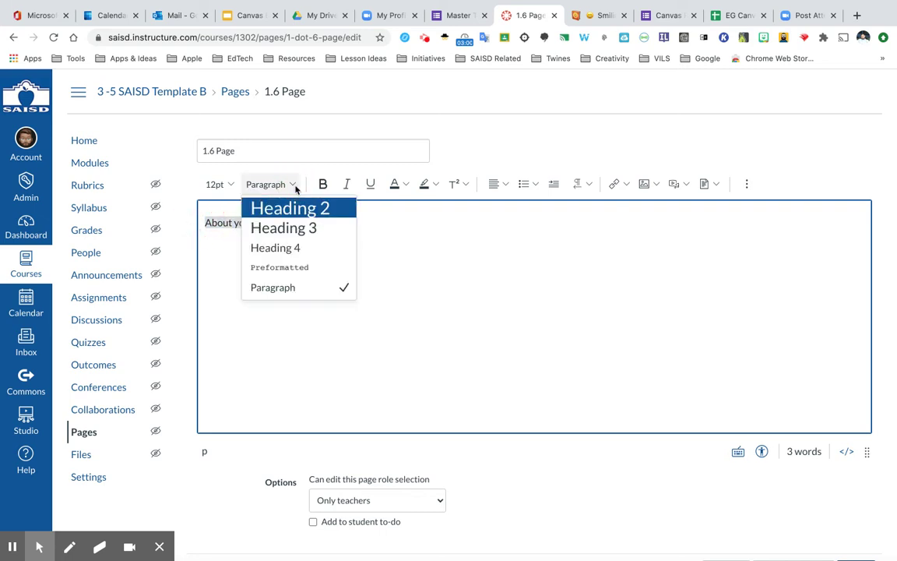
left_click(296, 215)
left_click(357, 225)
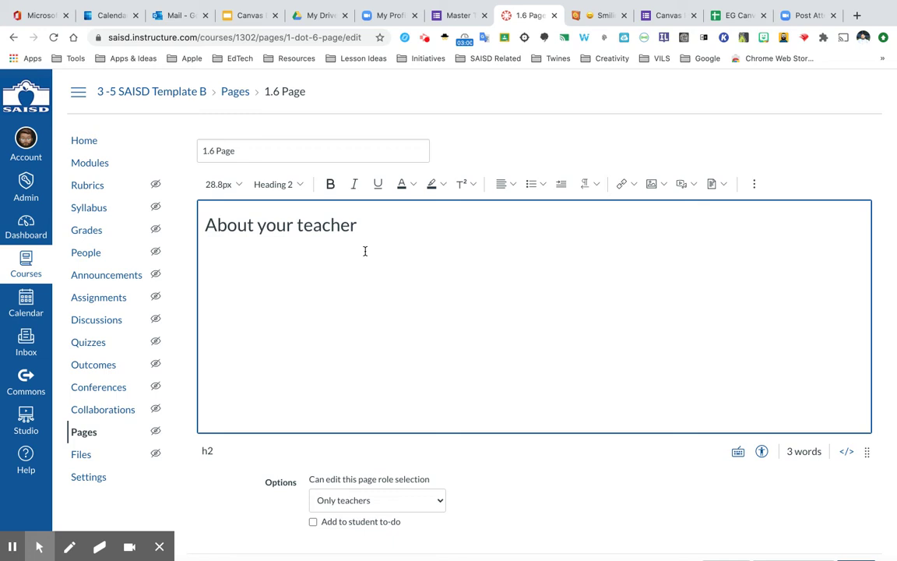
key("Return")
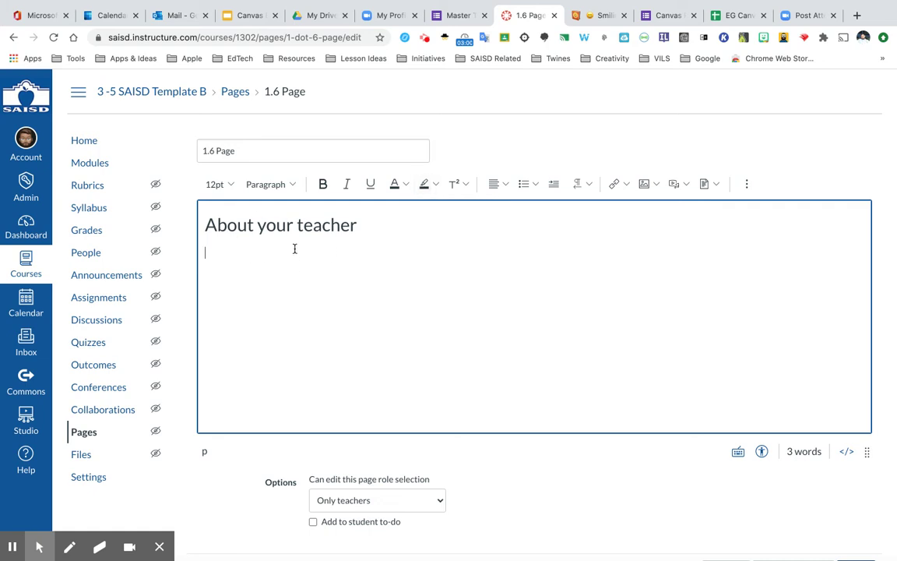
key("Up")
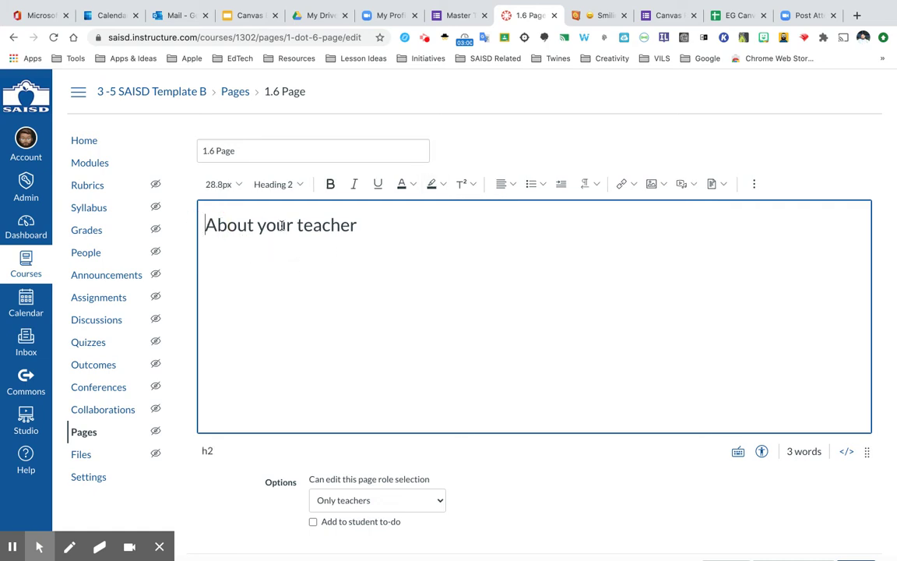
Step: Copy the Man Teacher emoji from Emojipedia's 'teacher' search results, then return to Canvas
left_click(590, 19)
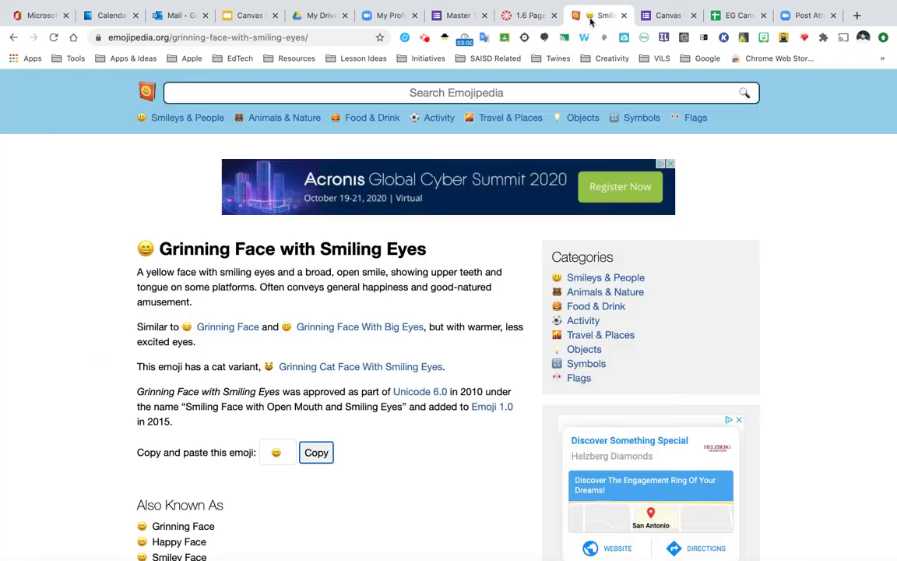
left_click(197, 93)
type("teacher")
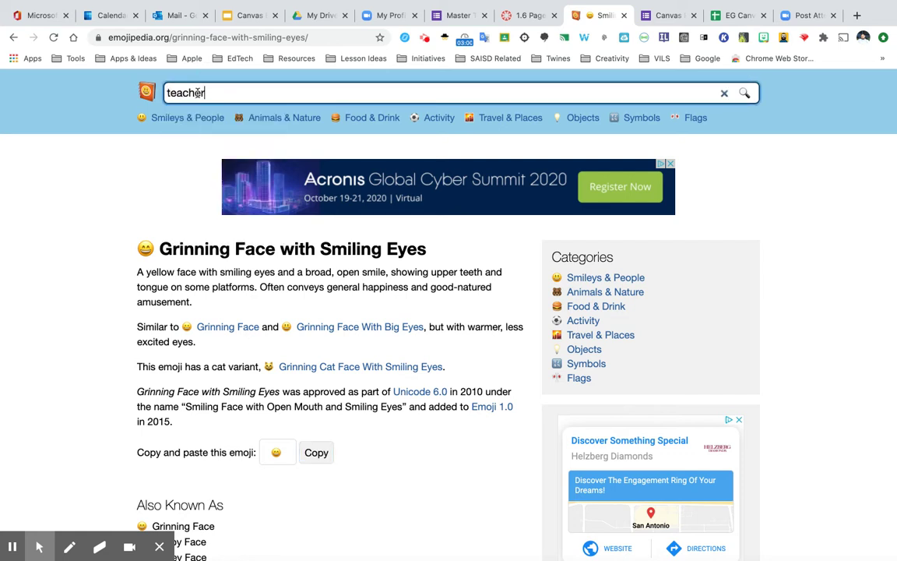
key("Return")
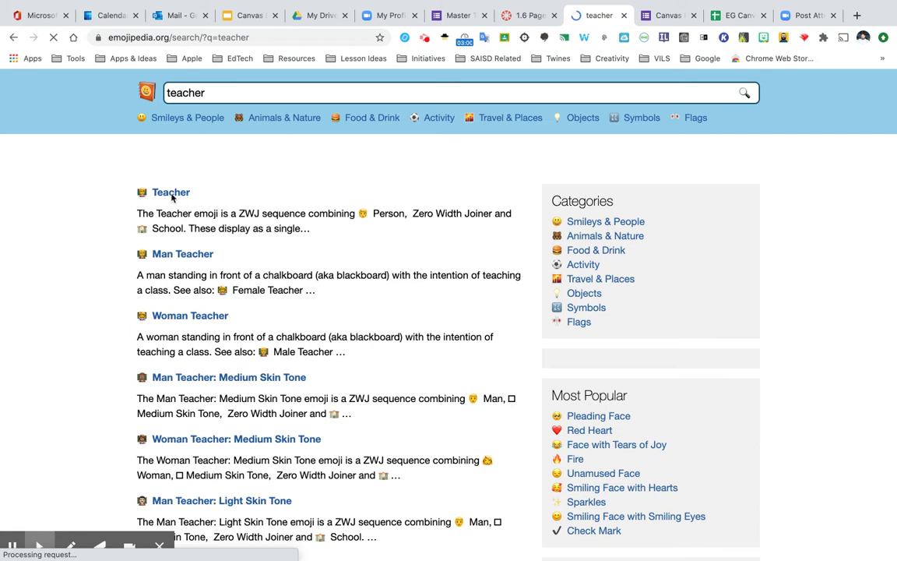
left_click(171, 256)
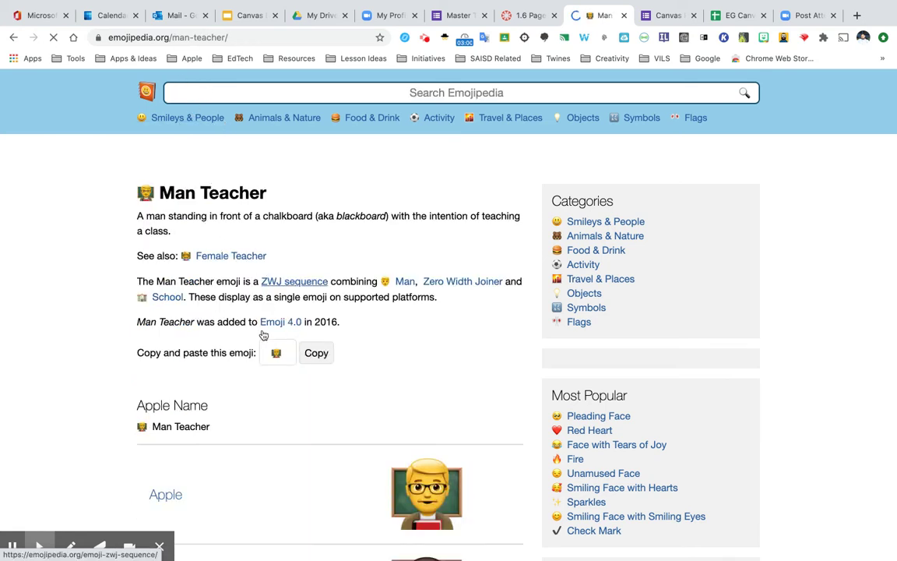
left_click(317, 412)
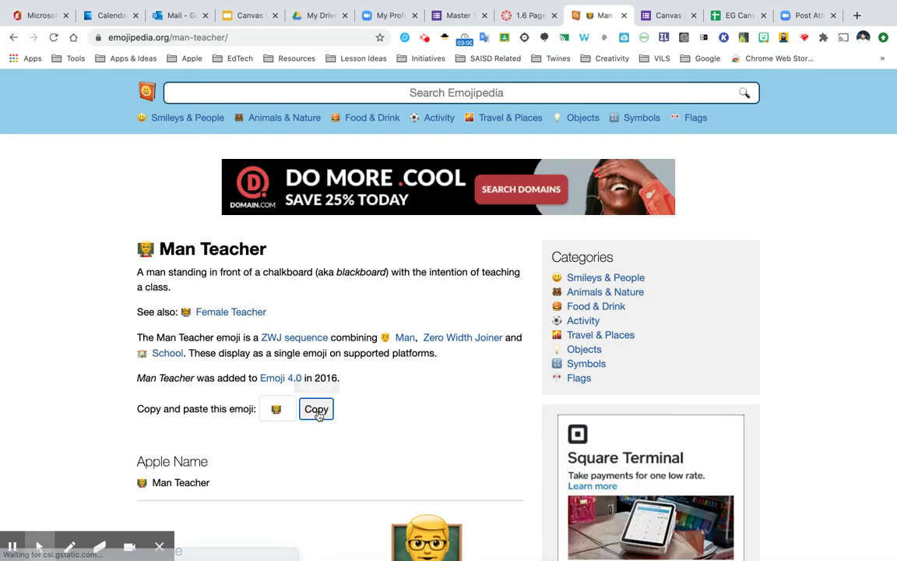
left_click(525, 15)
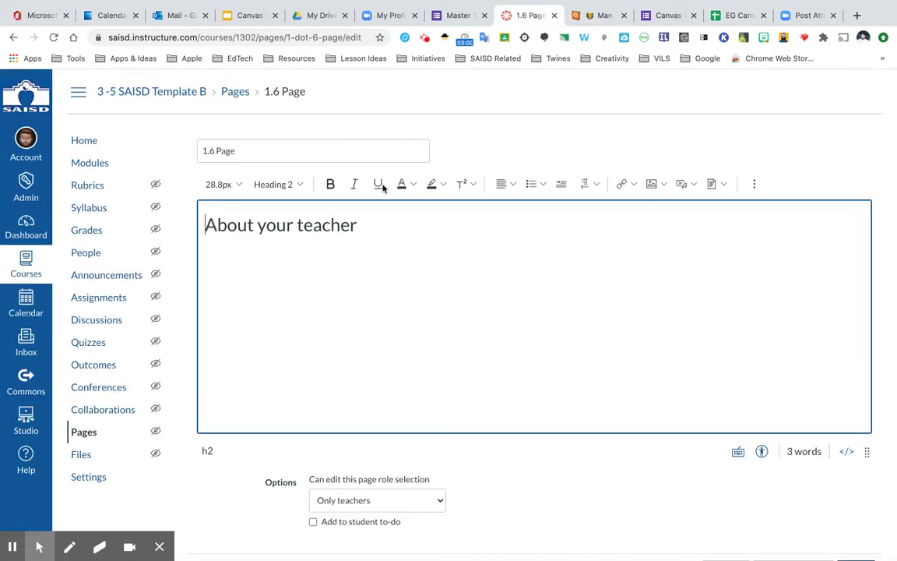
Step: Paste the Man Teacher emoji just before 'About your teacher'
right_click(206, 224)
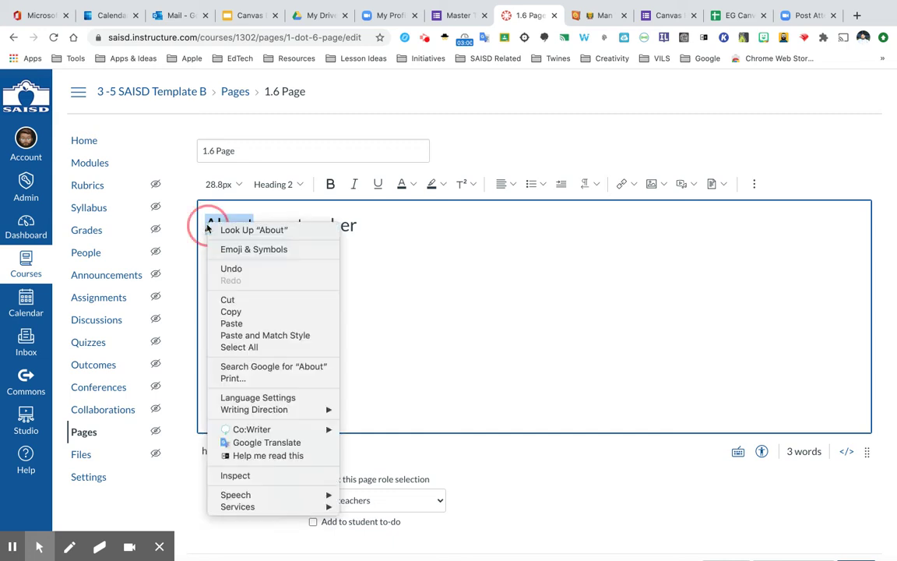
key("Escape")
left_click(202, 224)
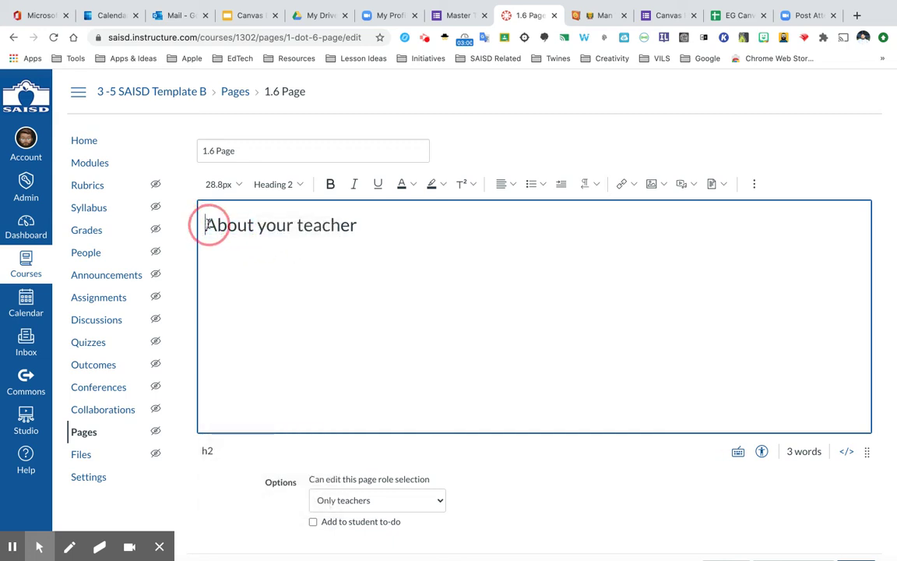
key("super+v")
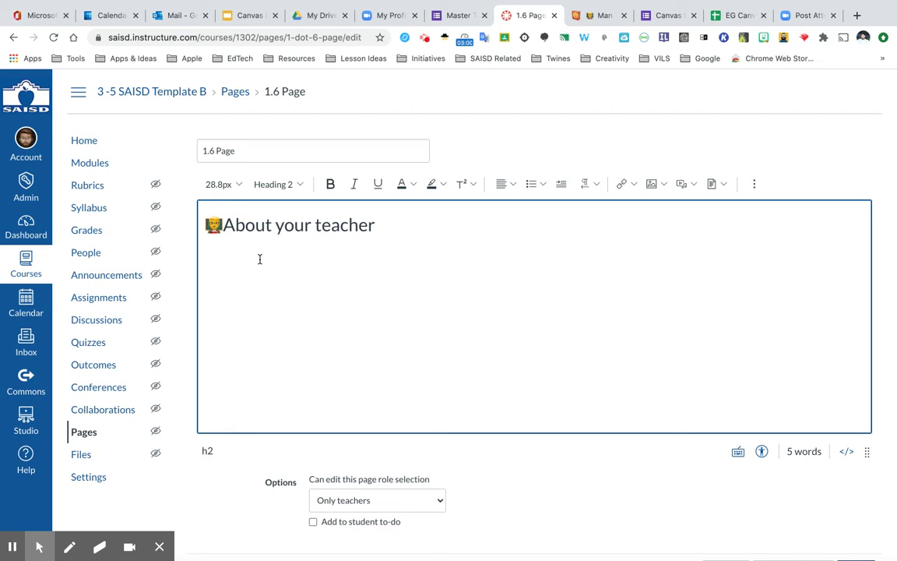
Step: Start a paragraph under the heading reading 'Visit my SAISD webpage'
left_click(385, 230)
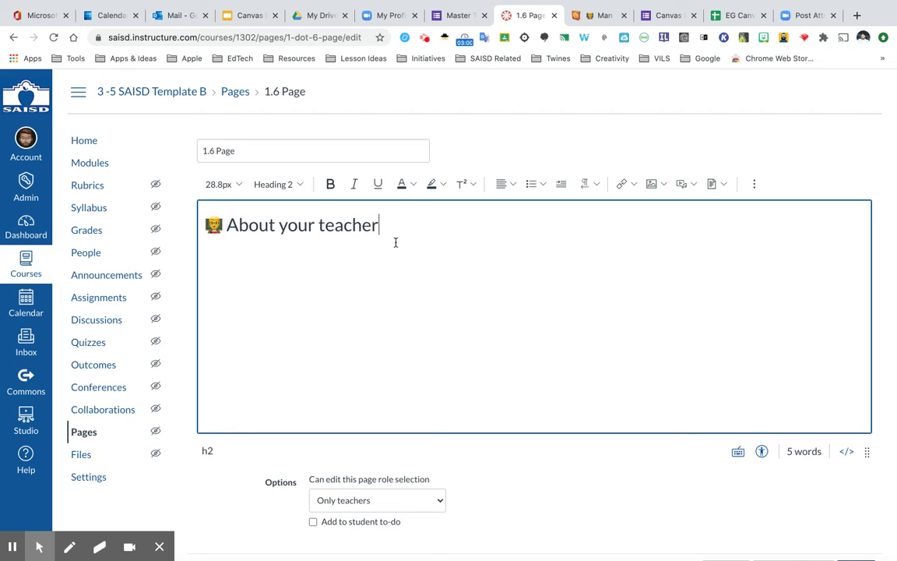
key("Return")
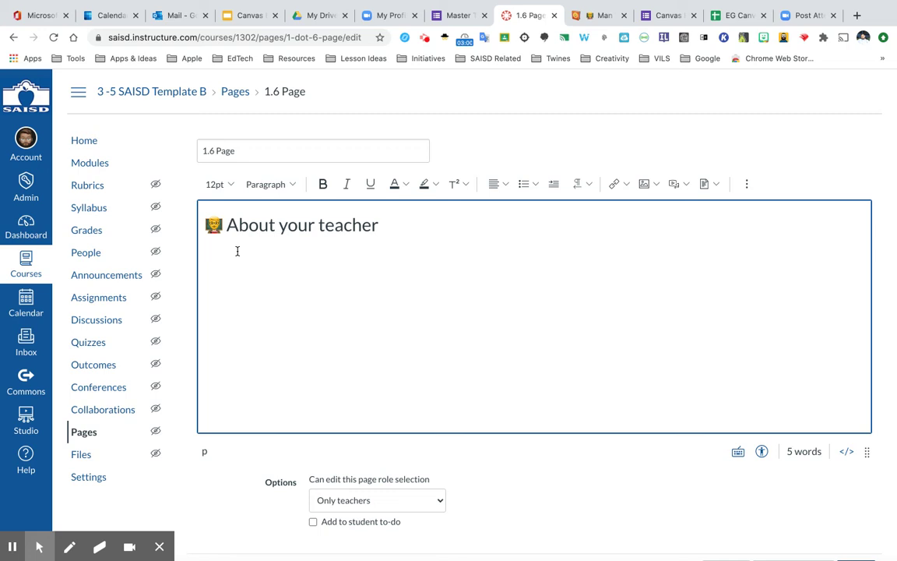
type("it my SAISD webpage")
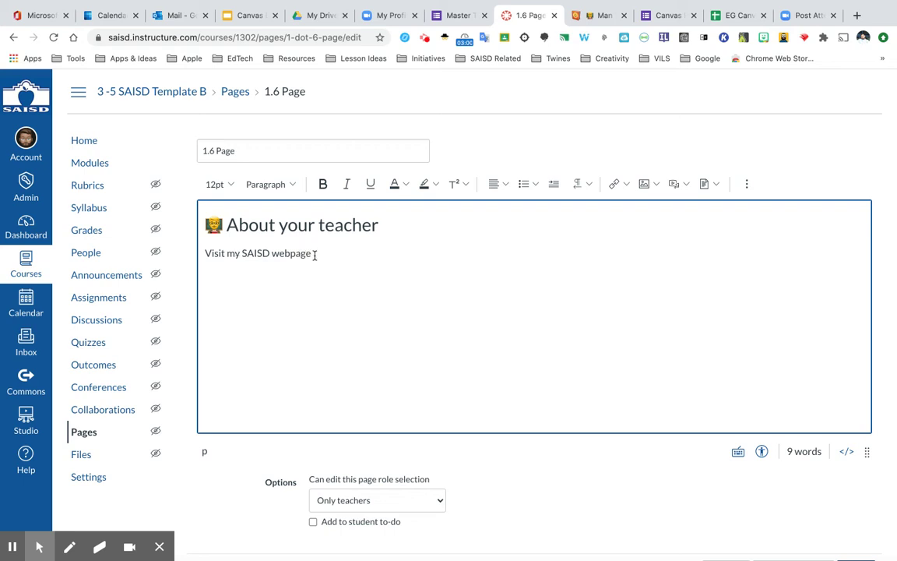
left_click(318, 253)
left_click_drag(318, 253, 243, 253)
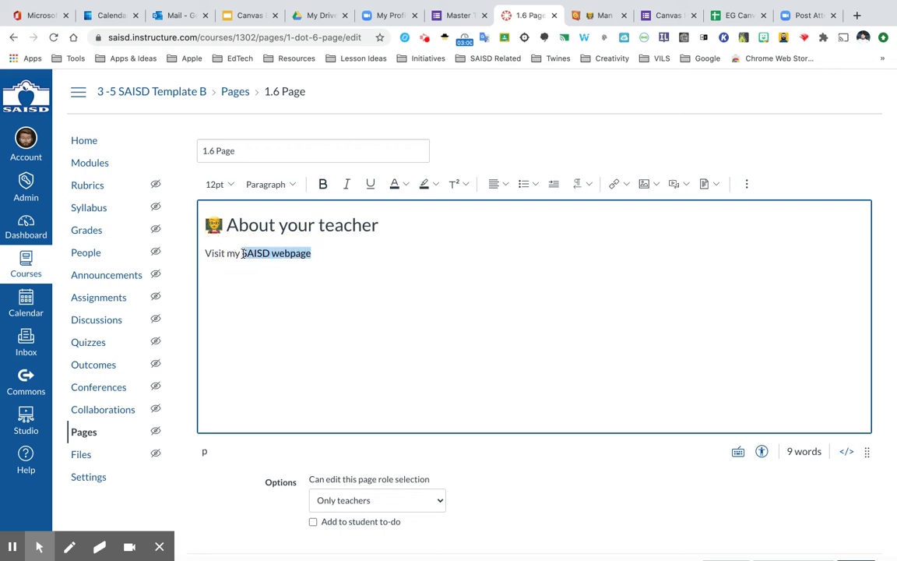
left_click(626, 187)
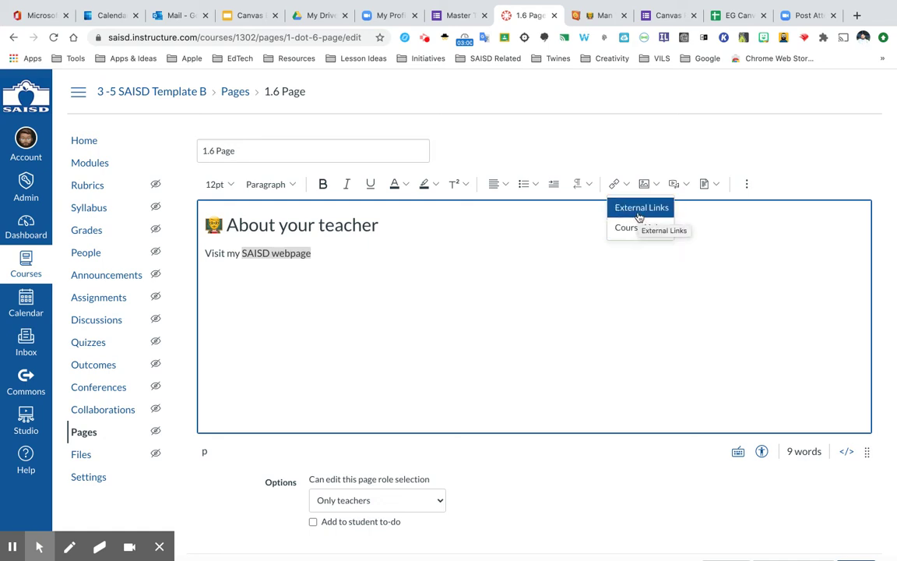
left_click(638, 212)
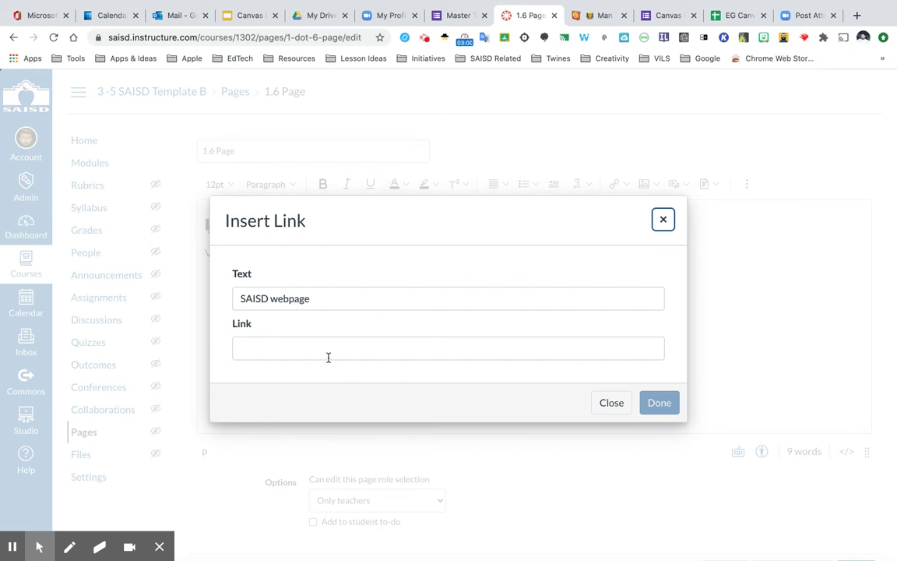
left_click(662, 219)
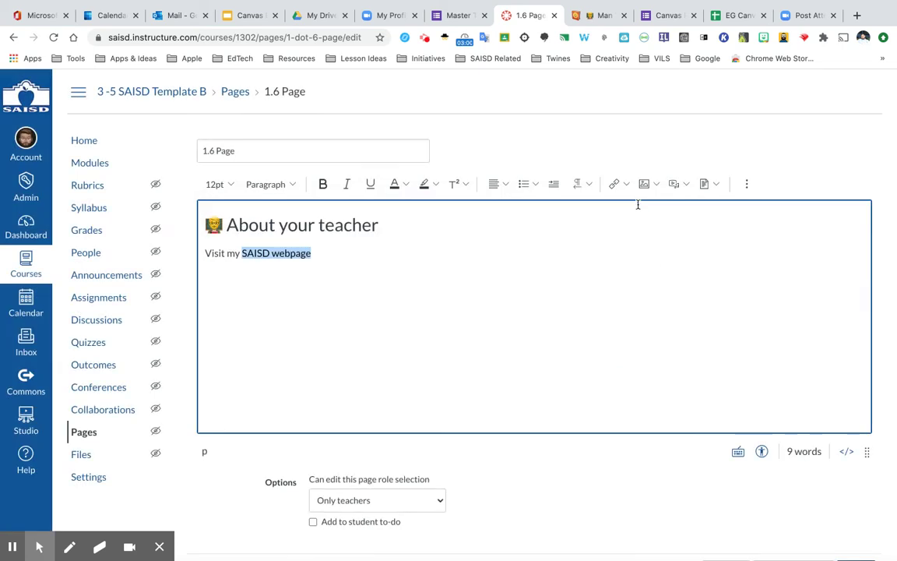
left_click(620, 184)
left_click(632, 223)
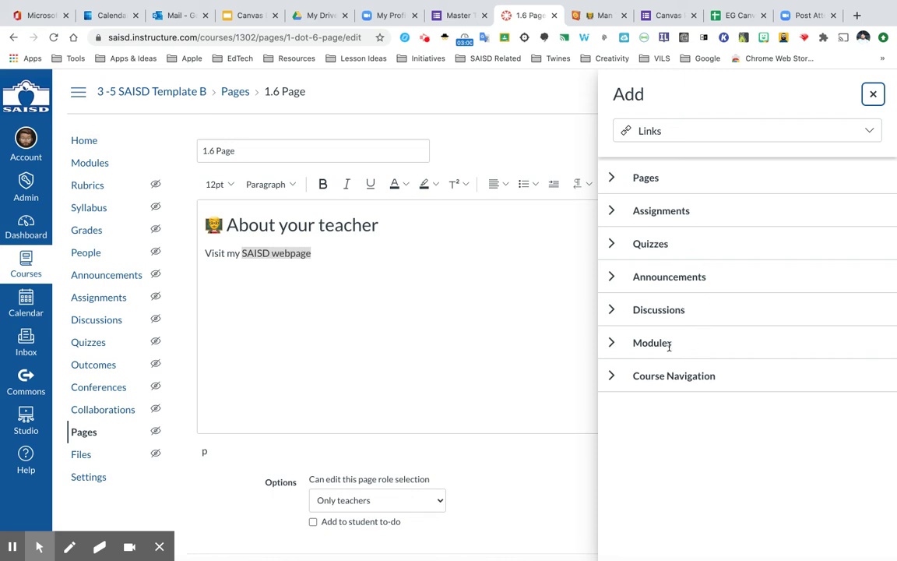
left_click(612, 375)
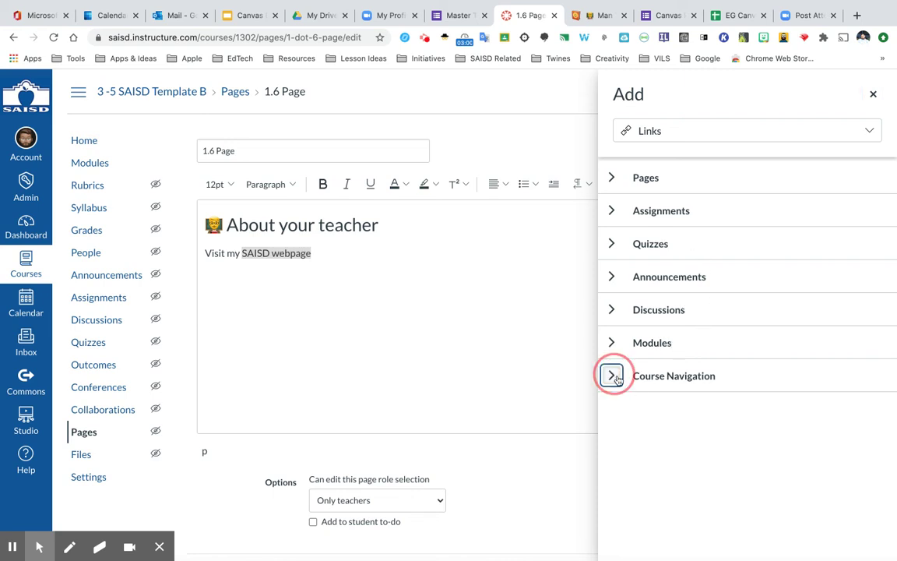
scroll(645, 394, "down", 3)
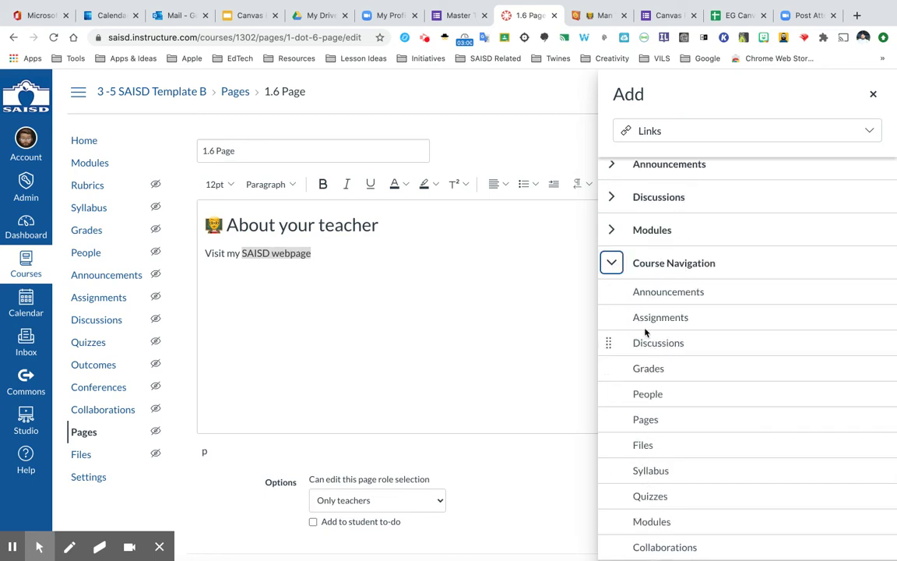
left_click(612, 262)
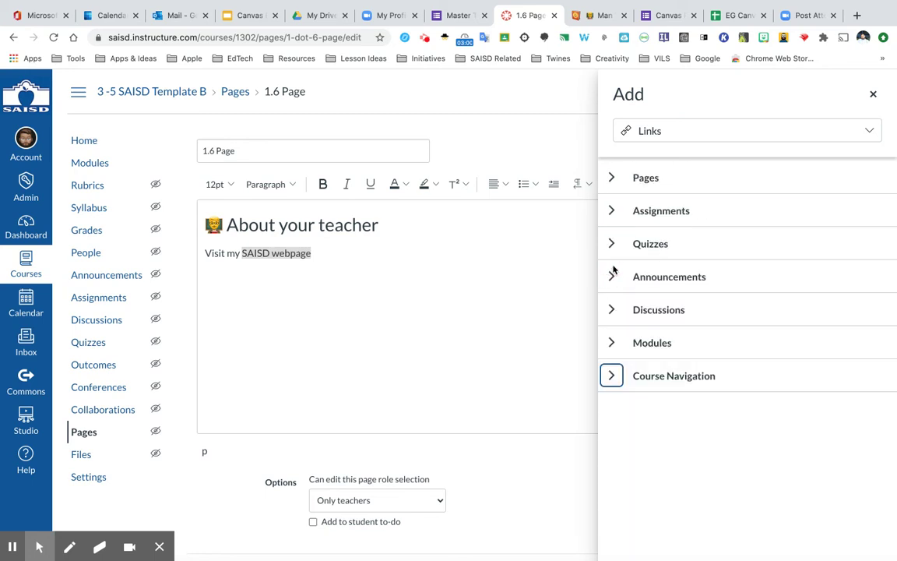
left_click(872, 94)
left_click(619, 185)
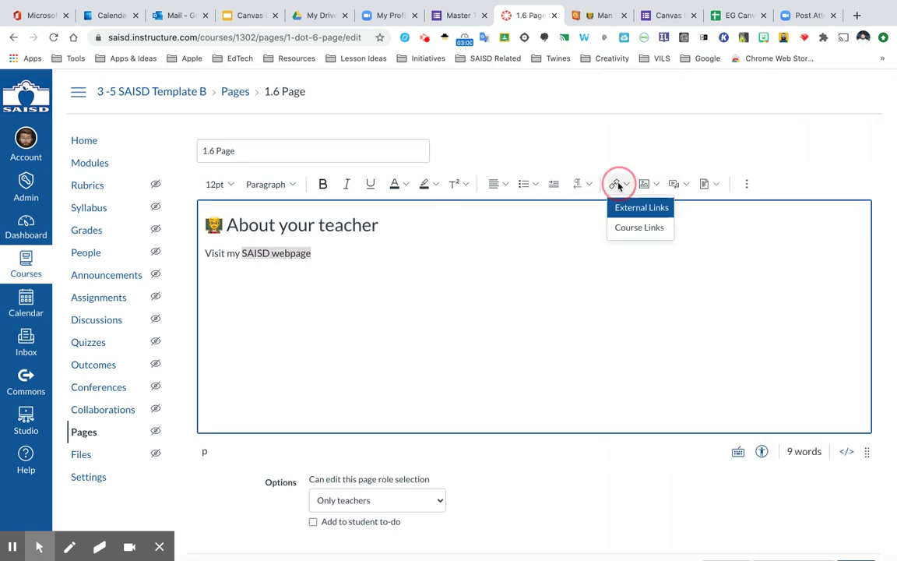
left_click(628, 208)
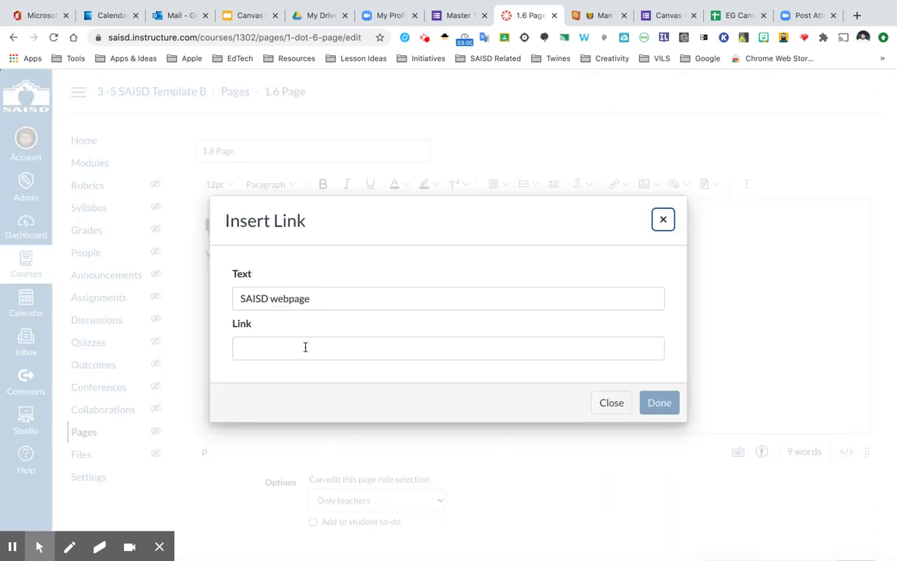
left_click(305, 347)
type("www.saisd.net")
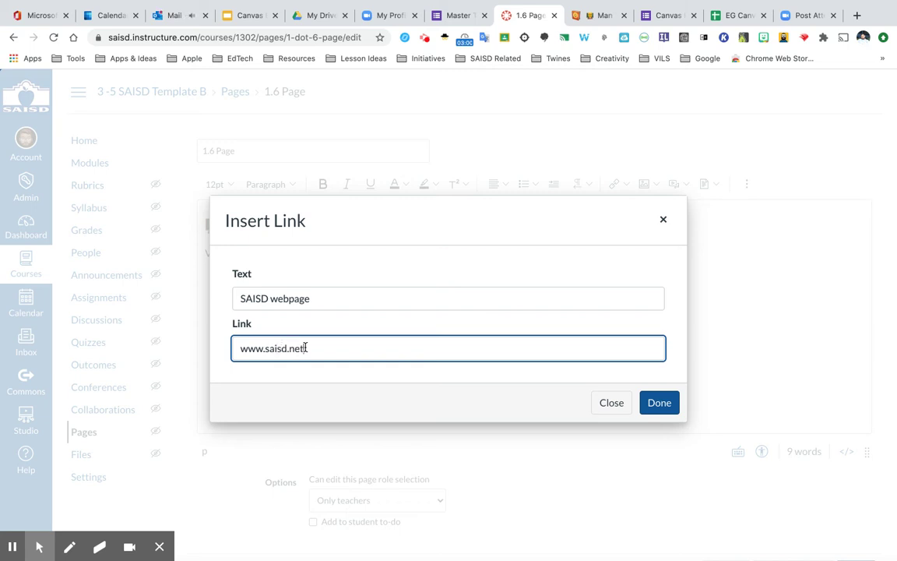
left_click(658, 401)
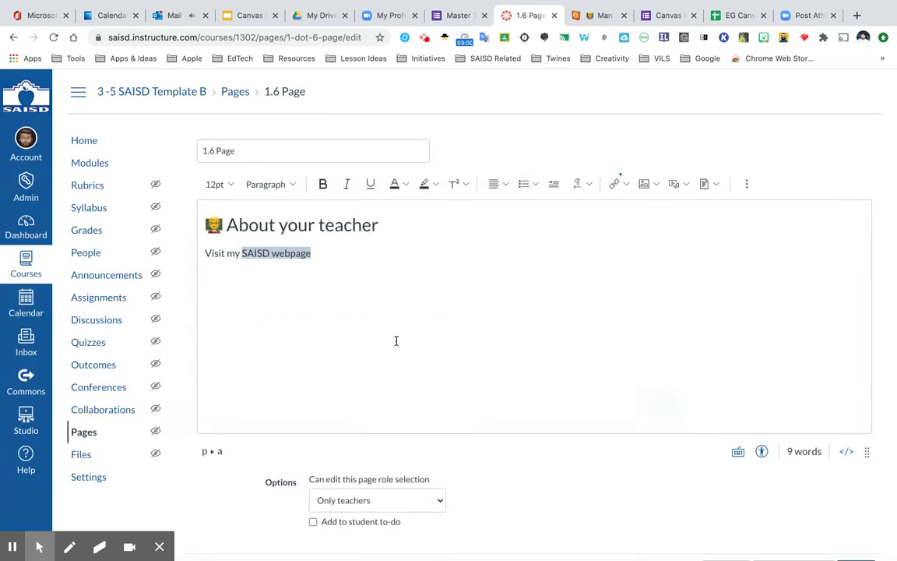
Step: Start a new empty line below the SAISD webpage link
left_click(334, 253)
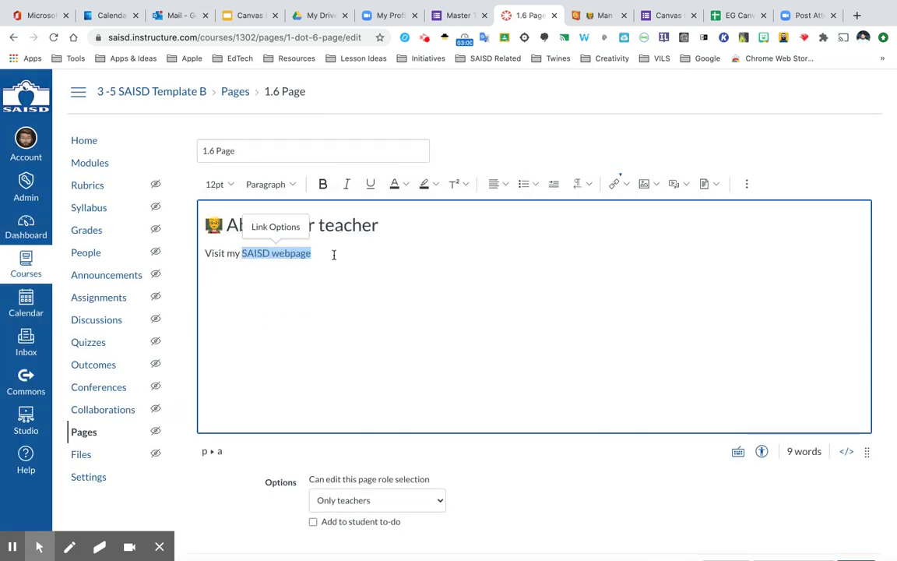
left_click(334, 254)
key("Return")
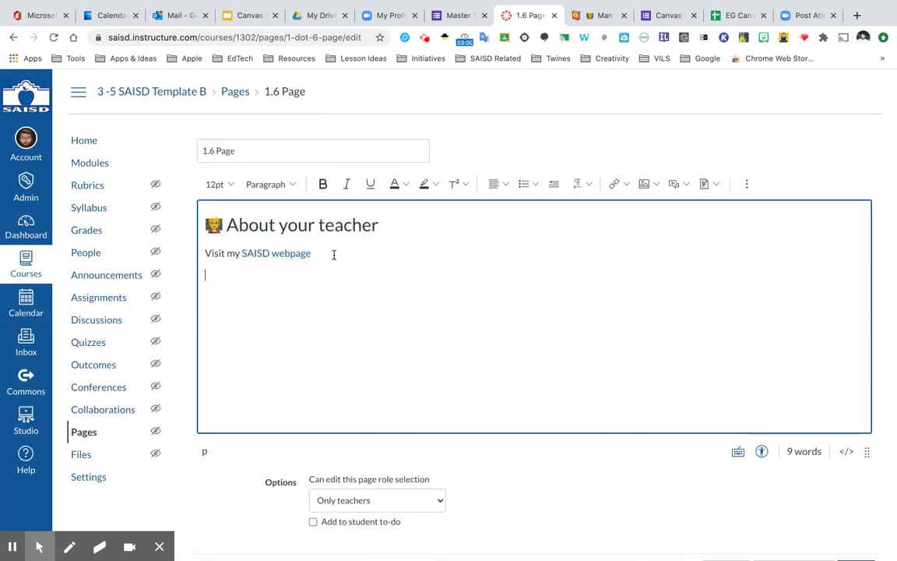
left_click(652, 184)
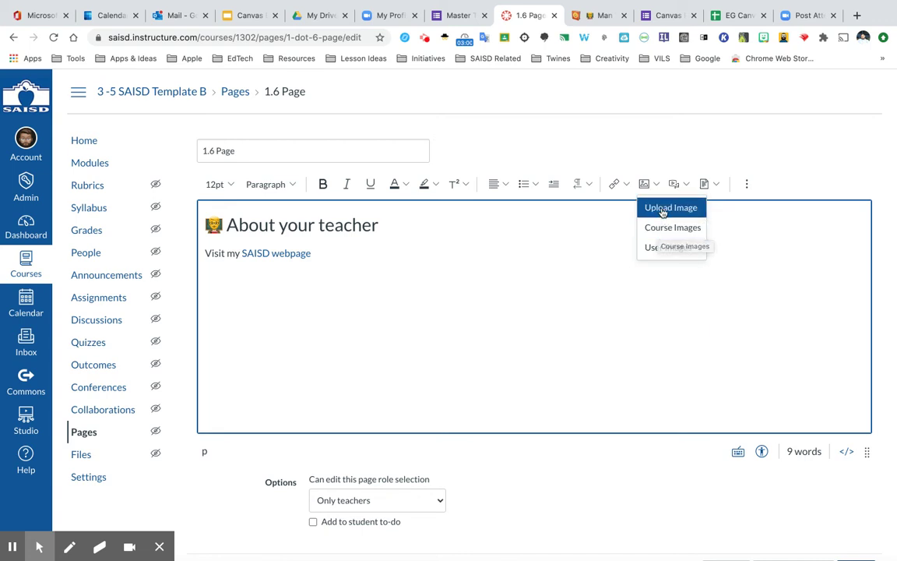
Step: Open Upload Image, search Unsplash for 'science', then return to the Computer upload option
left_click(661, 210)
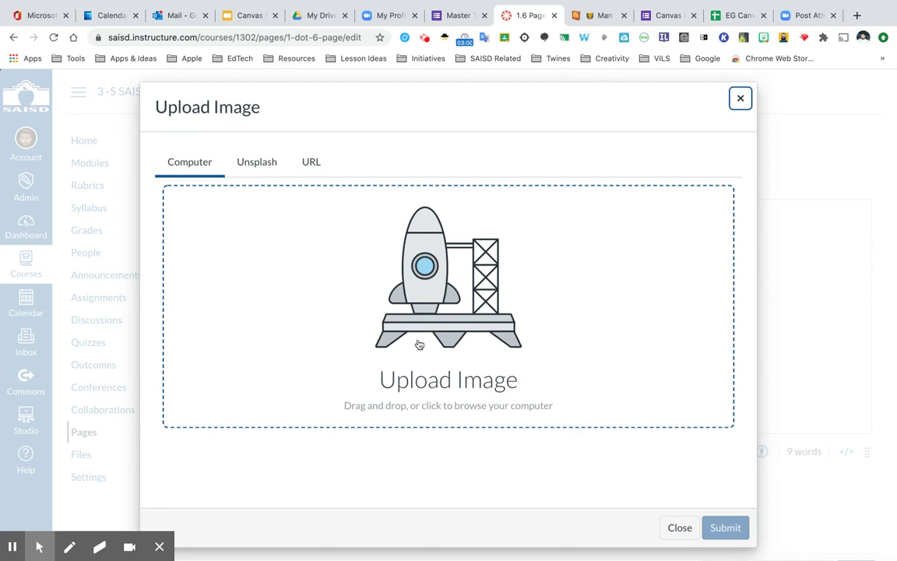
left_click(262, 165)
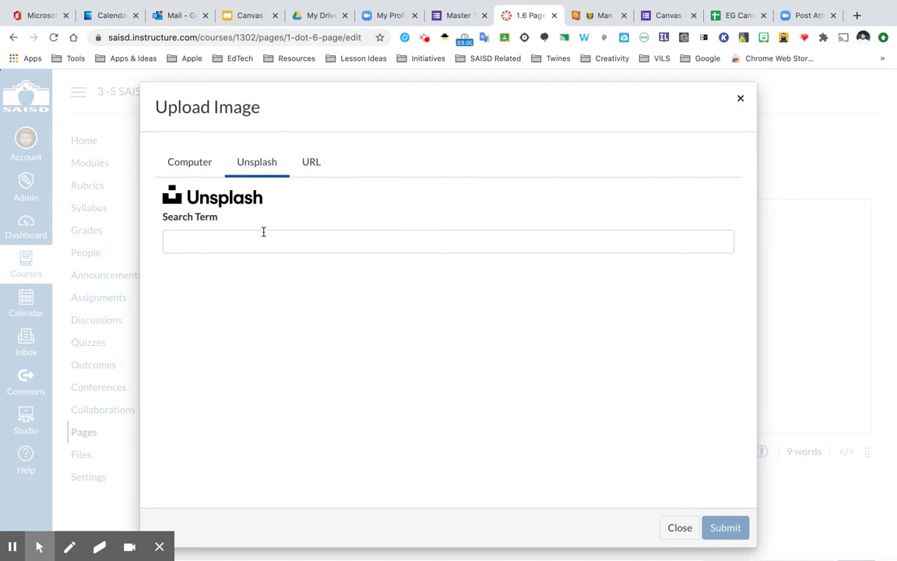
left_click(248, 237)
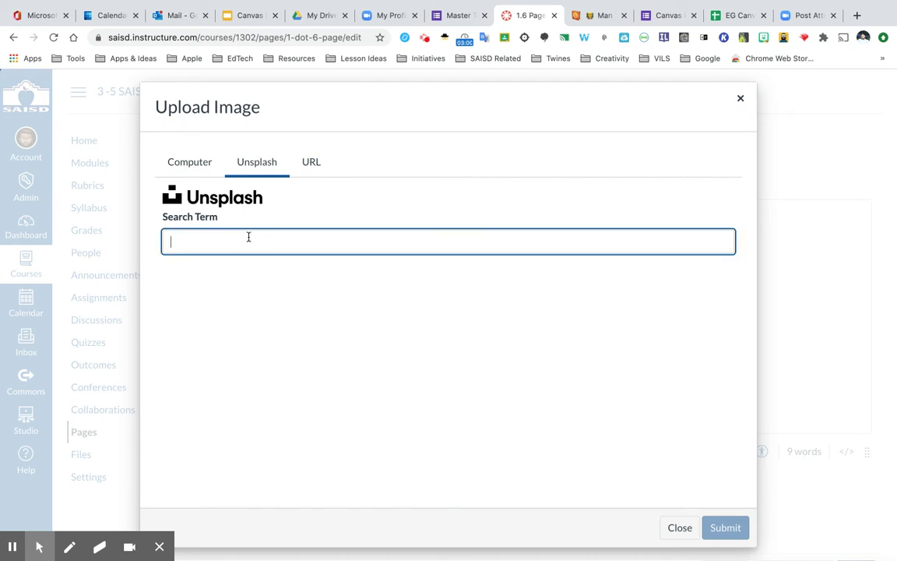
type("science")
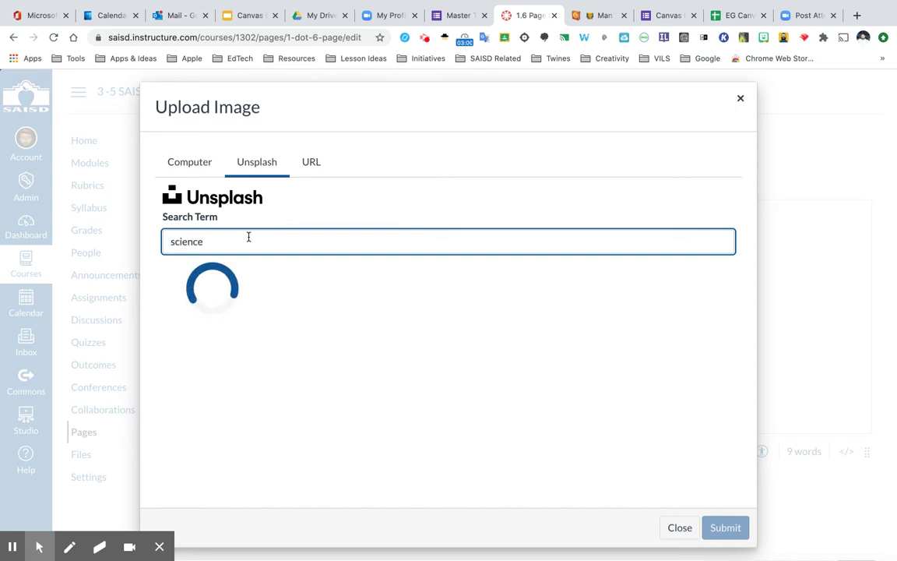
scroll(288, 281, "down", 5)
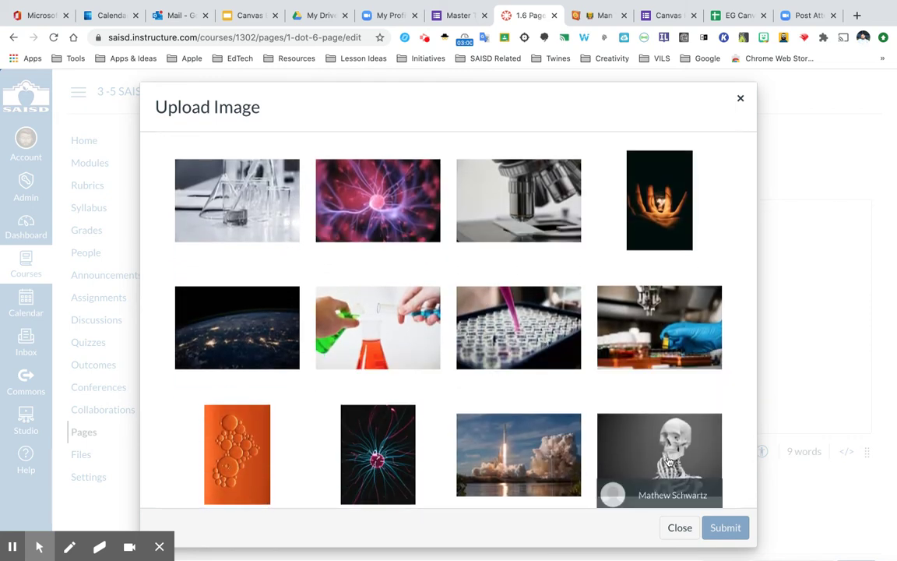
scroll(352, 313, "up", 5)
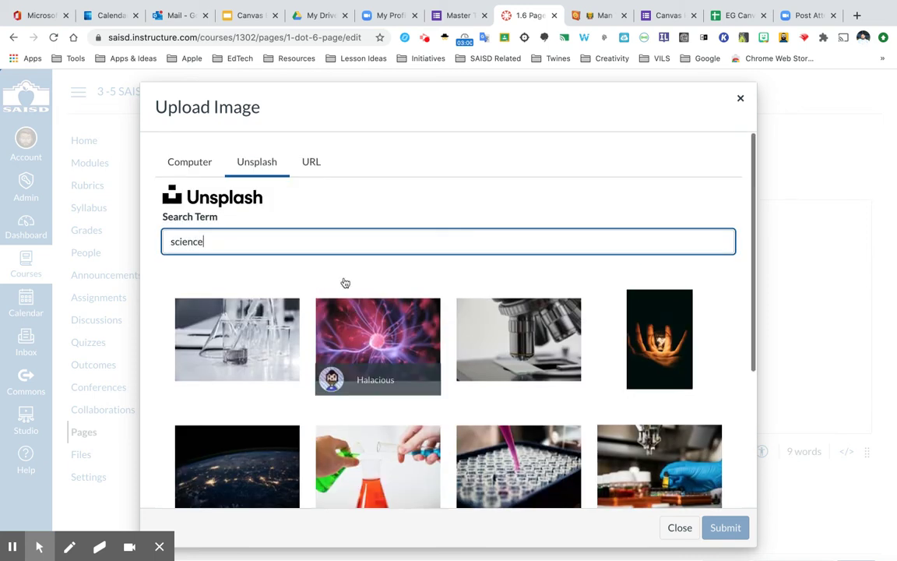
left_click(190, 163)
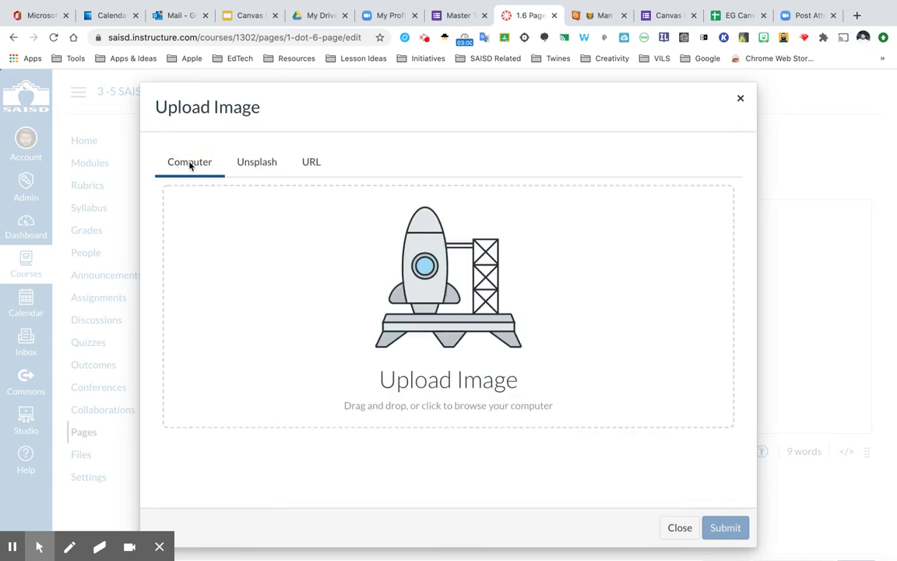
Step: Upload ergo.jpg from the Desktop and insert it into the page as the avatar image
left_click(326, 262)
left_click(215, 83)
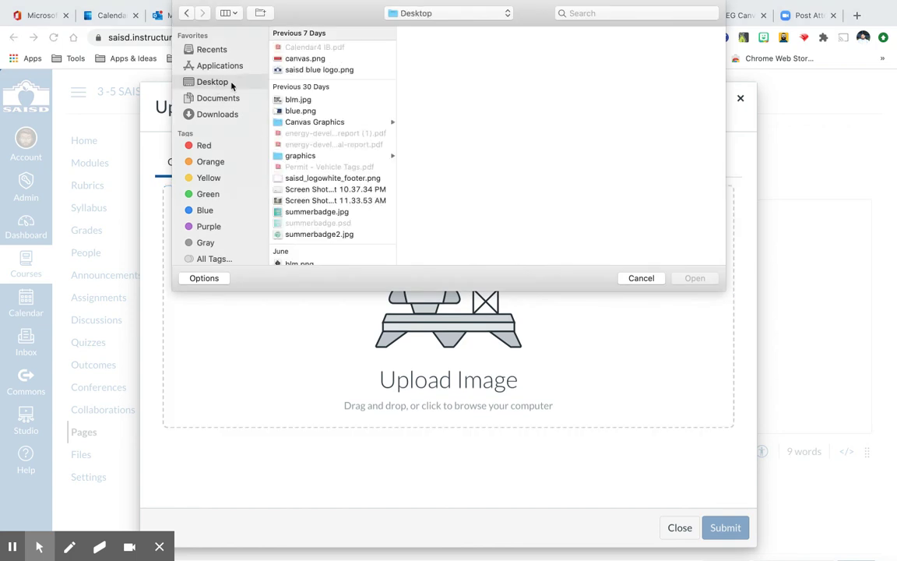
scroll(339, 174, "down", 6)
scroll(339, 173, "down", 3)
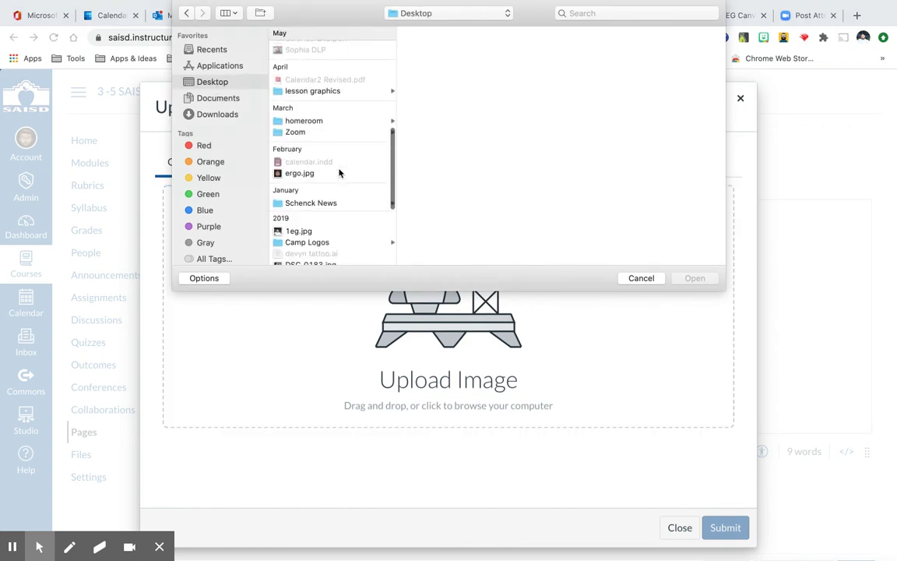
left_click(303, 174)
left_click(688, 278)
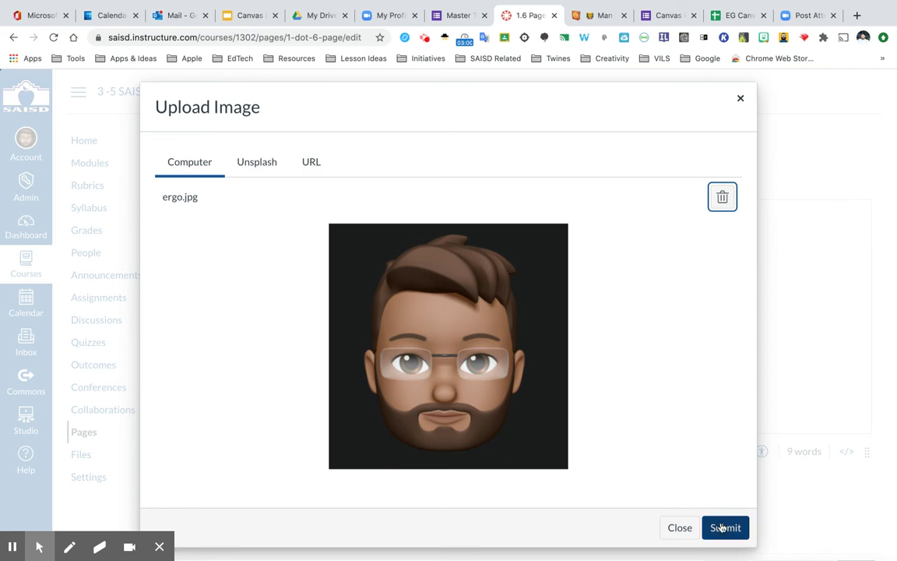
left_click(724, 527)
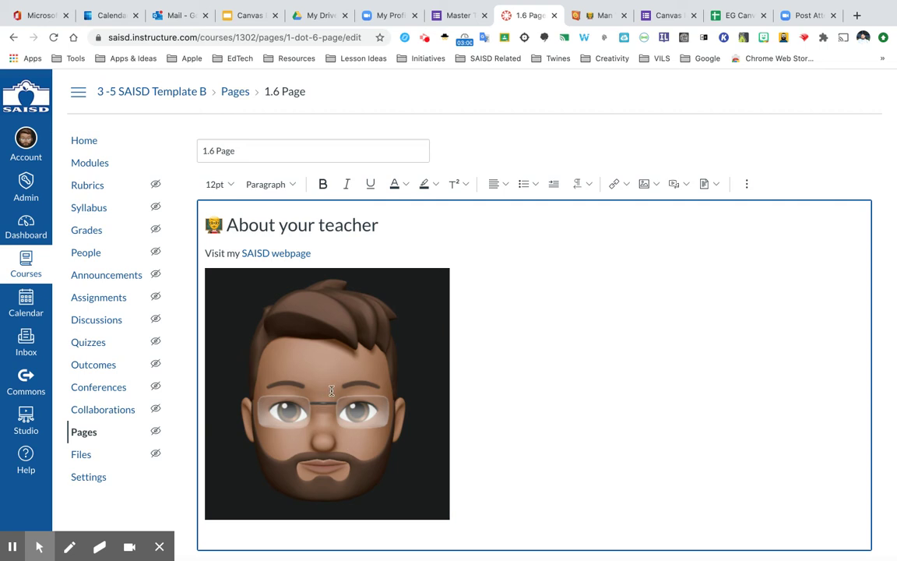
Step: Add an empty line below the avatar image
left_click(292, 379)
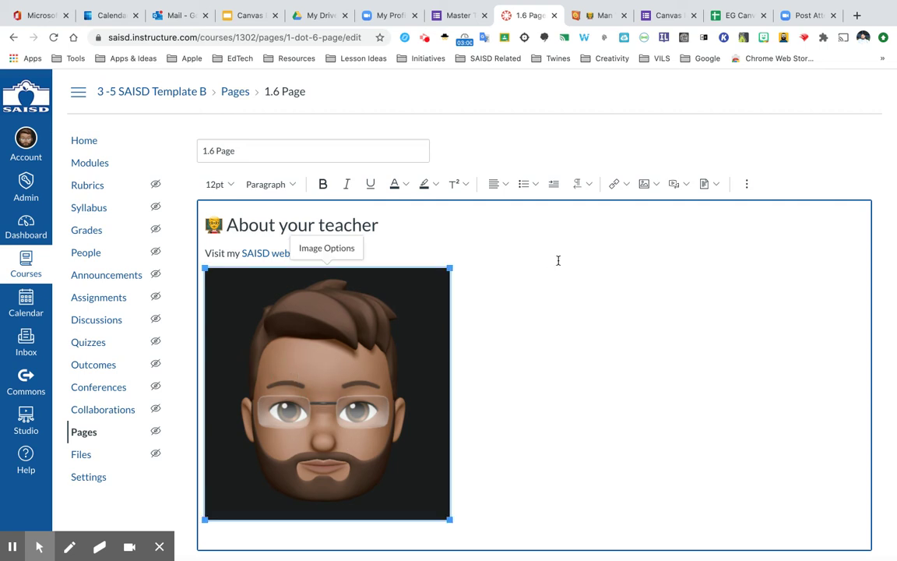
left_click(453, 356)
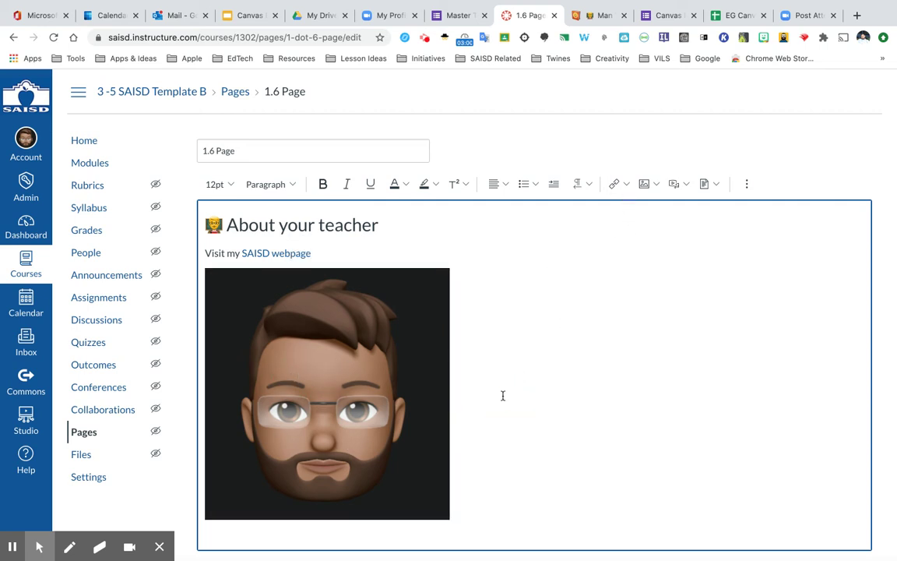
key("Return")
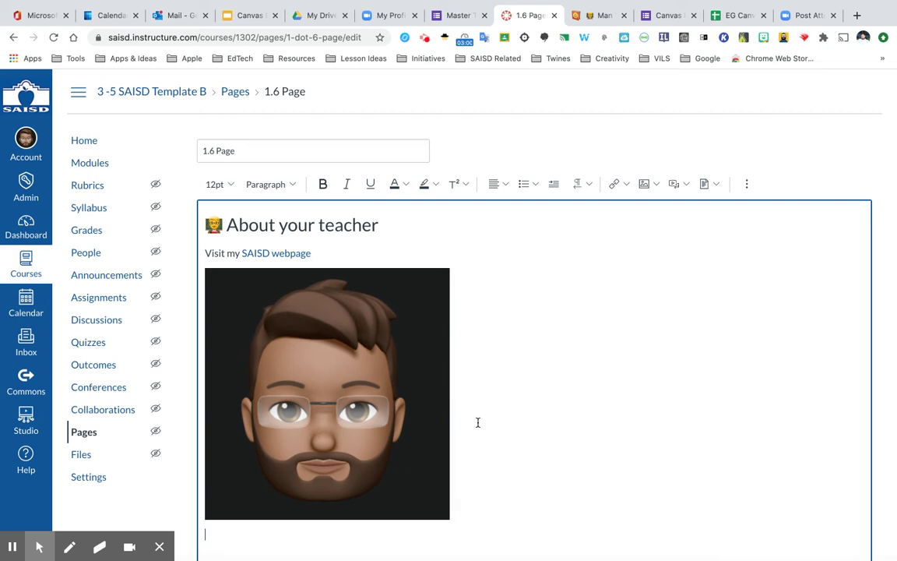
scroll(478, 422, "down", 3)
scroll(478, 422, "up", 1)
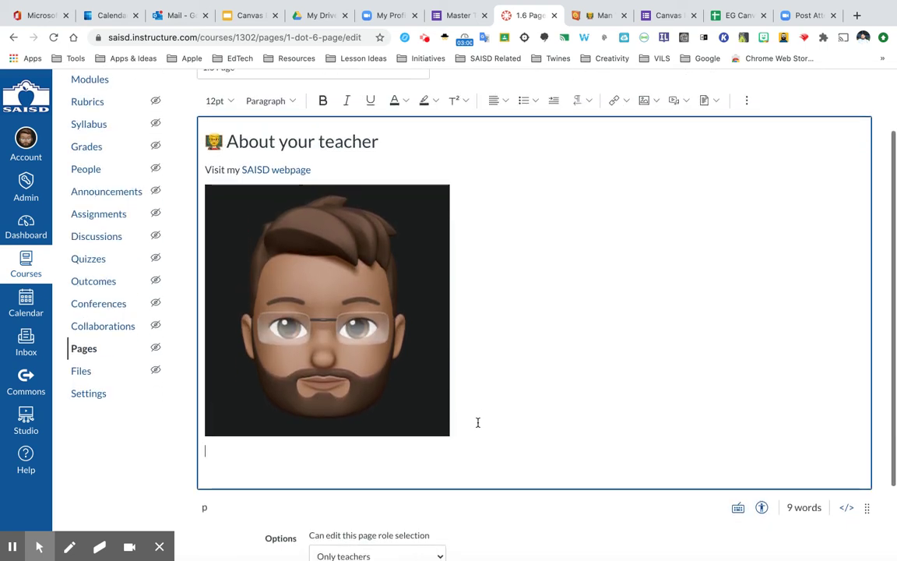
Step: Record a 12-second audio-only message (webcam set to No Video) and save it into the page
left_click(688, 103)
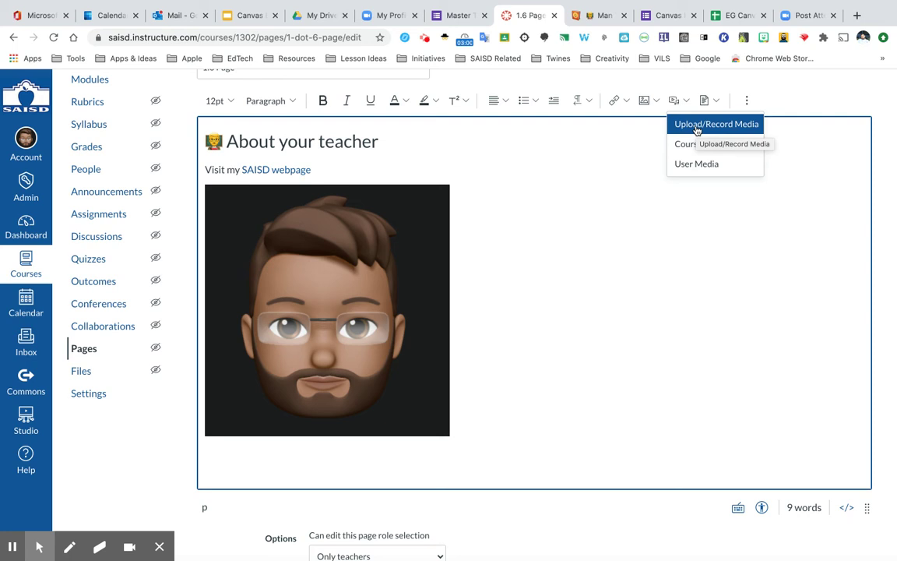
left_click(697, 127)
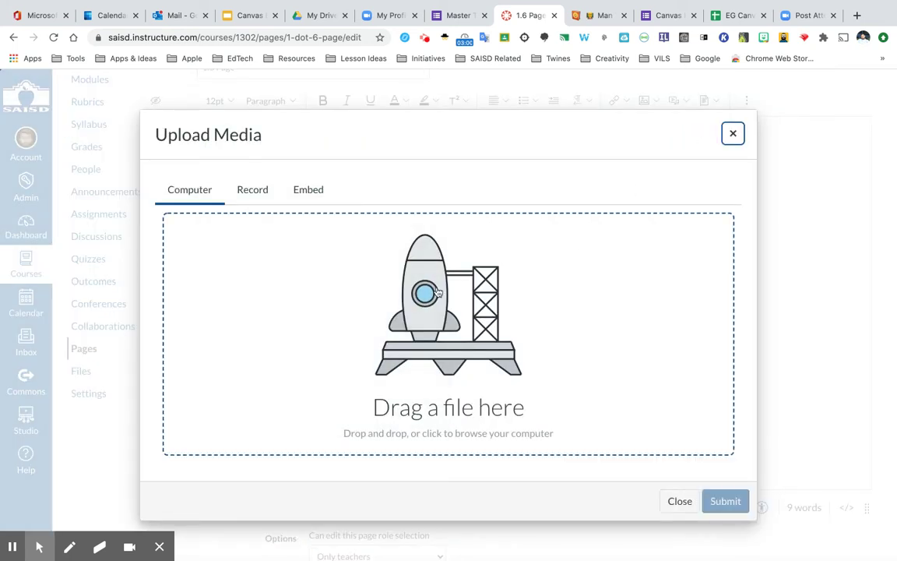
left_click(253, 190)
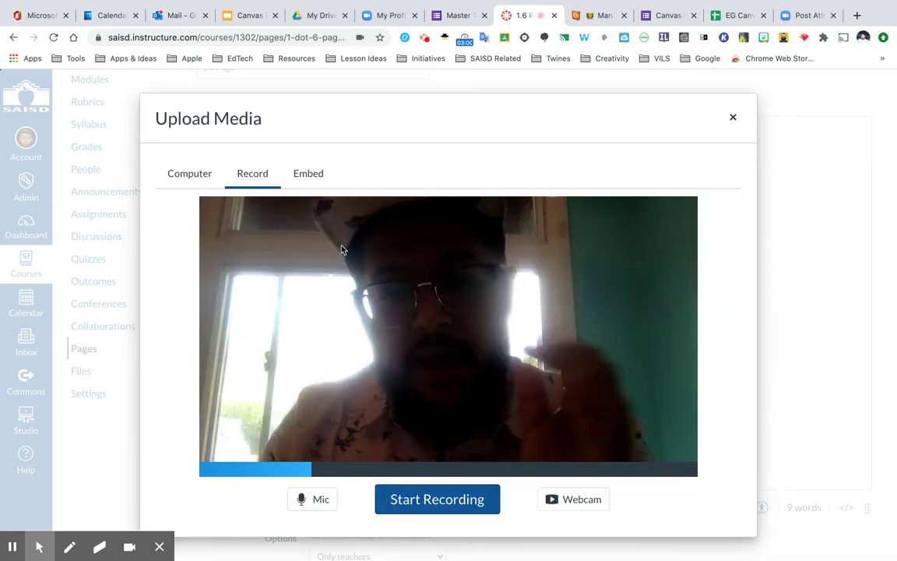
left_click(578, 502)
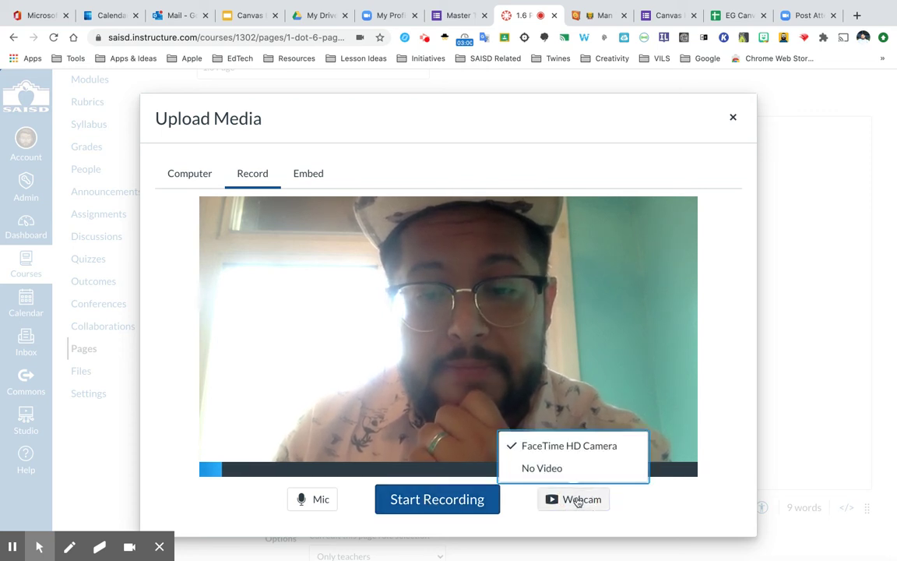
left_click(555, 467)
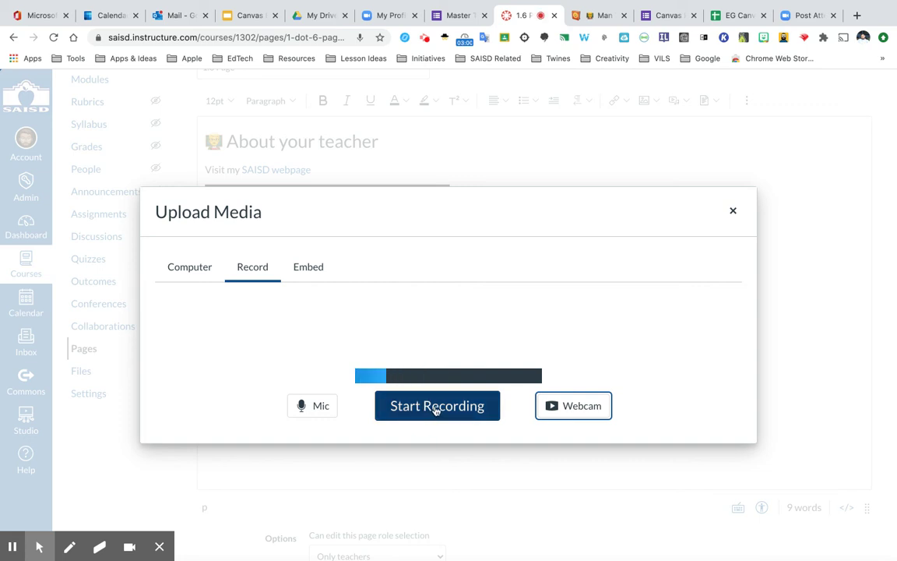
left_click(436, 408)
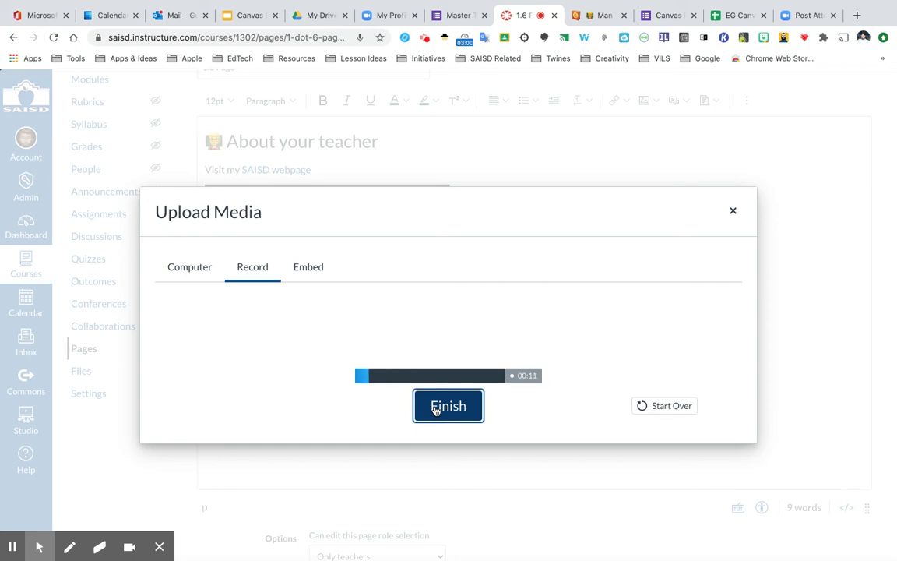
left_click(439, 411)
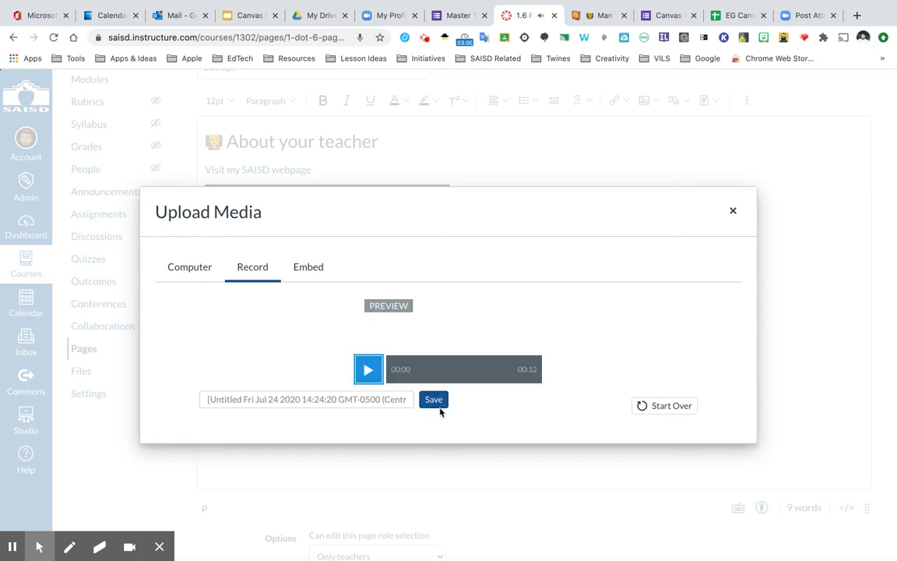
left_click(438, 401)
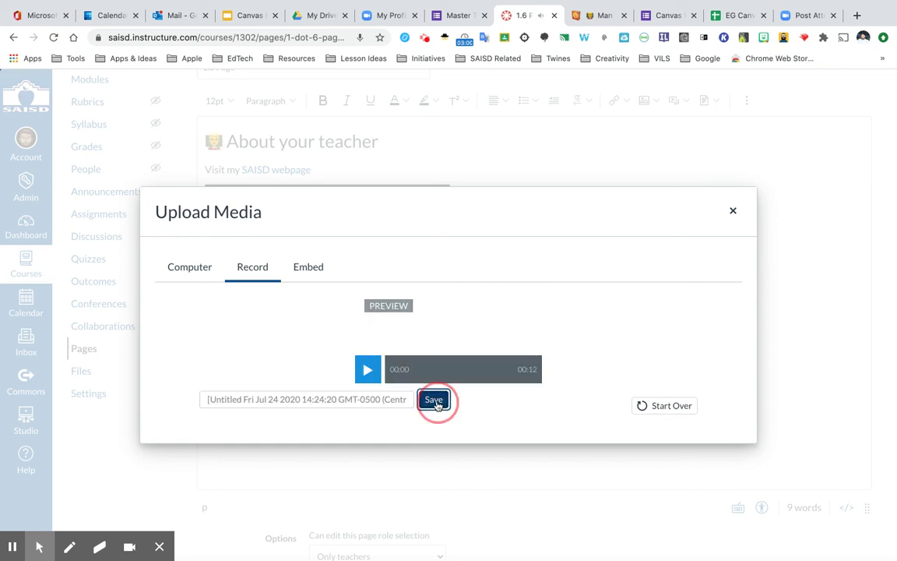
scroll(444, 403, "down", 1)
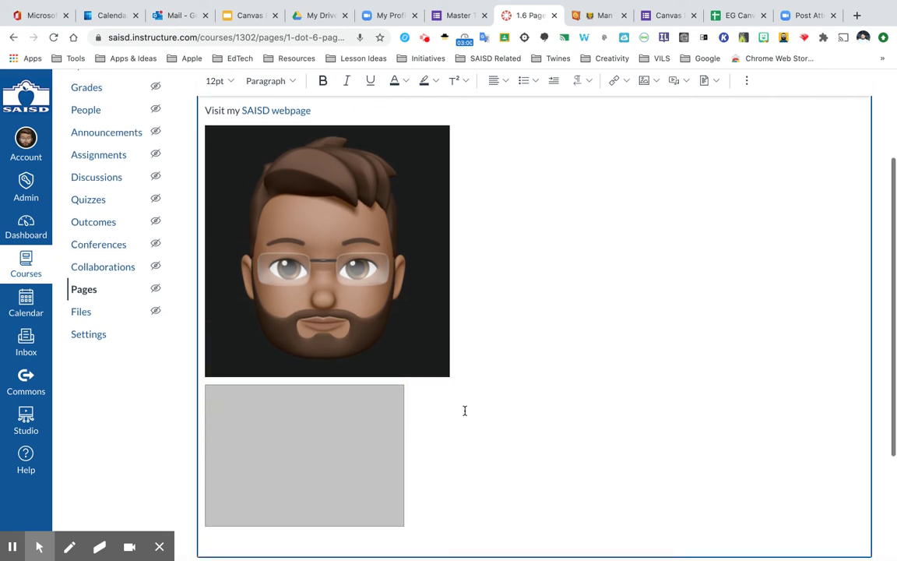
Step: Place the cursor below the audio player and show the editor's extra toolbar tools
scroll(464, 410, "down", 2)
scroll(256, 379, "up", 4)
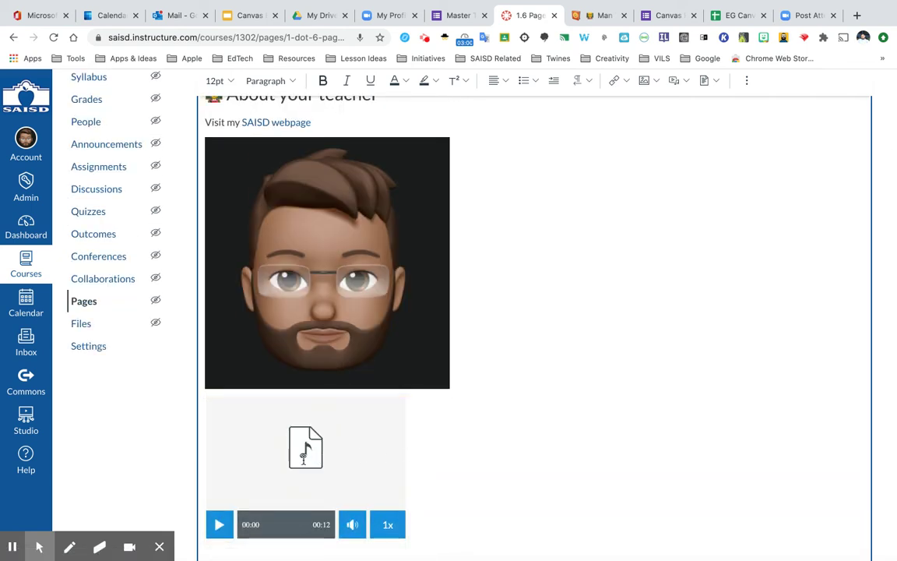
left_click(441, 481)
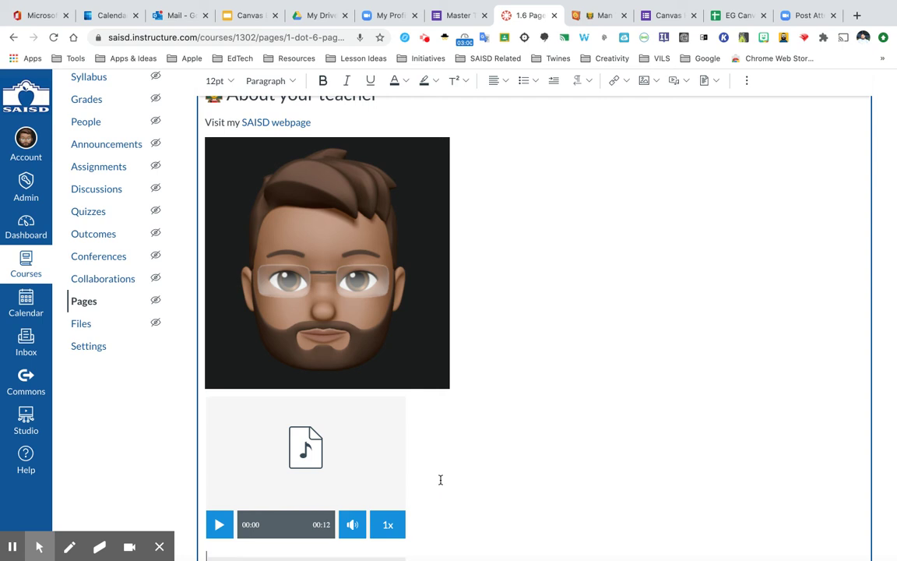
scroll(648, 238, "up", 2)
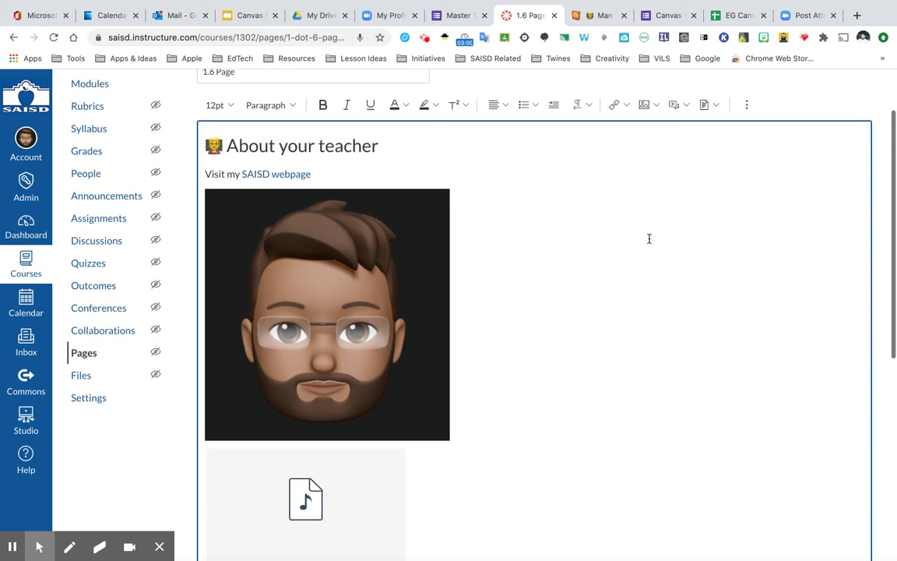
left_click(746, 106)
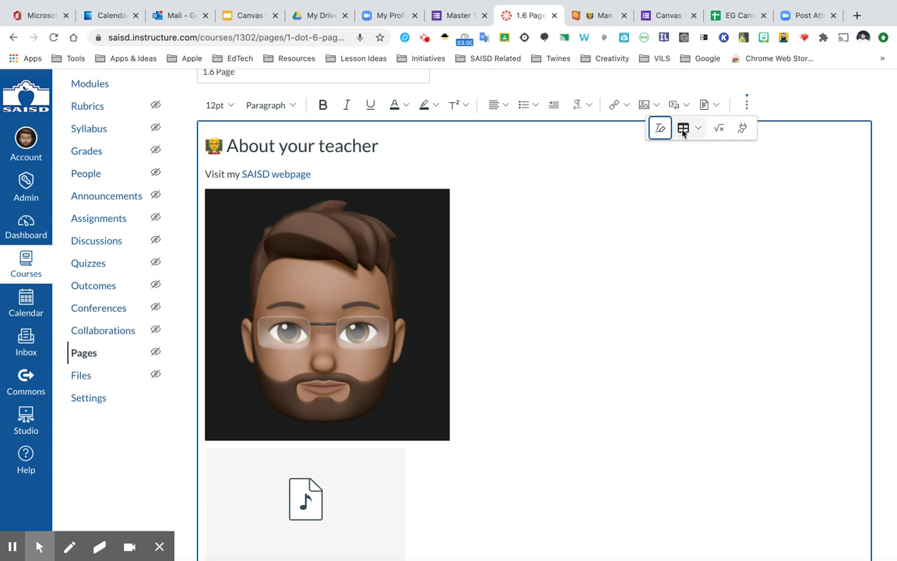
Step: Choose Google Apps from the external apps list to insert a Drive document
left_click(742, 129)
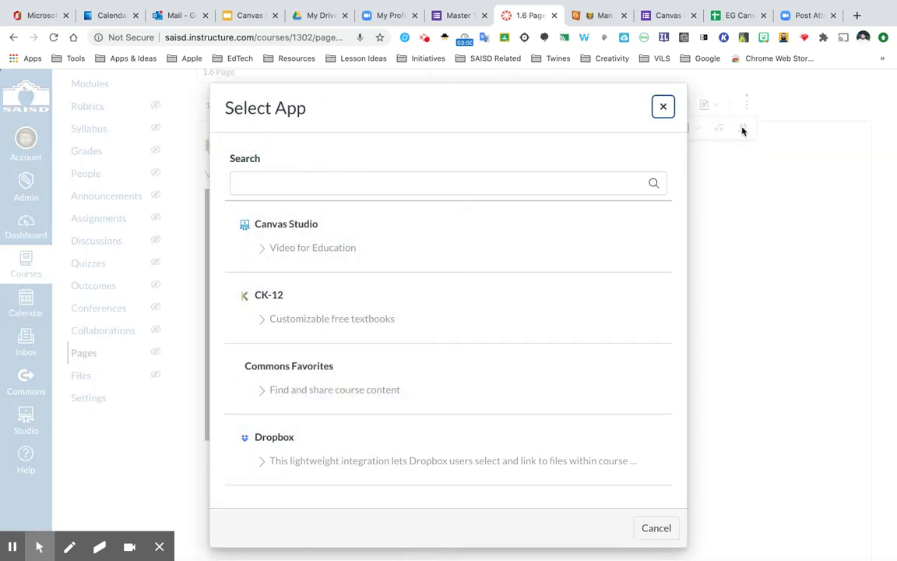
scroll(365, 360, "down", 3)
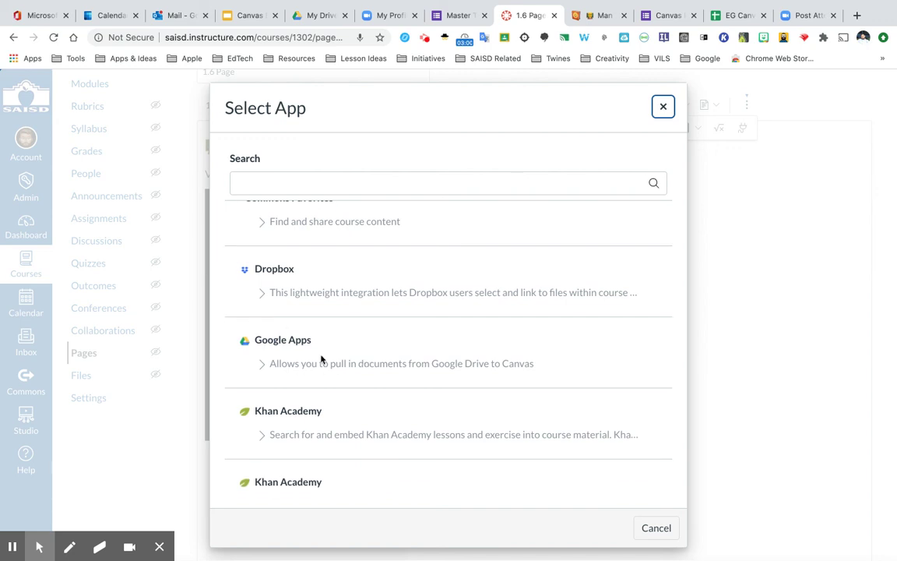
left_click(247, 343)
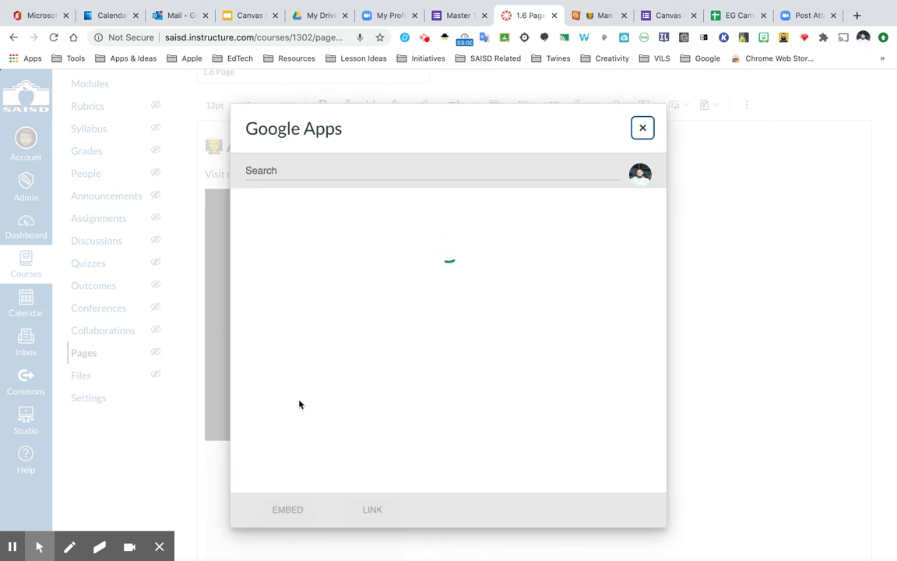
Step: Select the Assignment 1 Google Doc and embed it below the audio clip
scroll(306, 385, "down", 10)
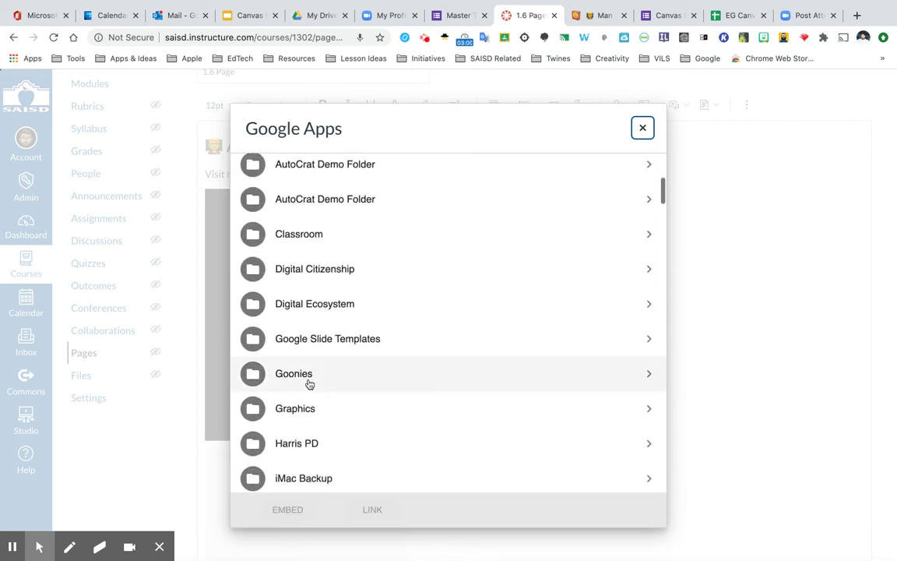
scroll(308, 384, "down", 20)
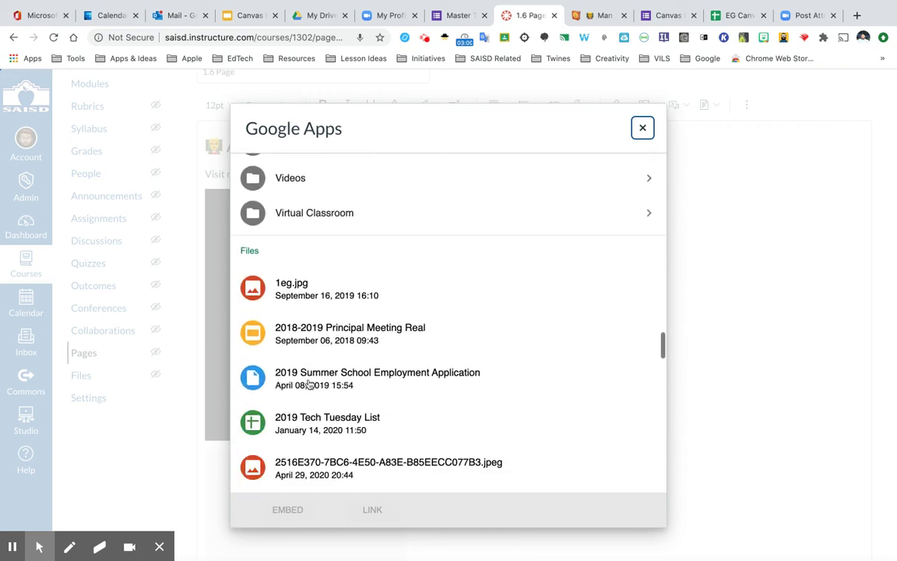
scroll(309, 384, "down", 8)
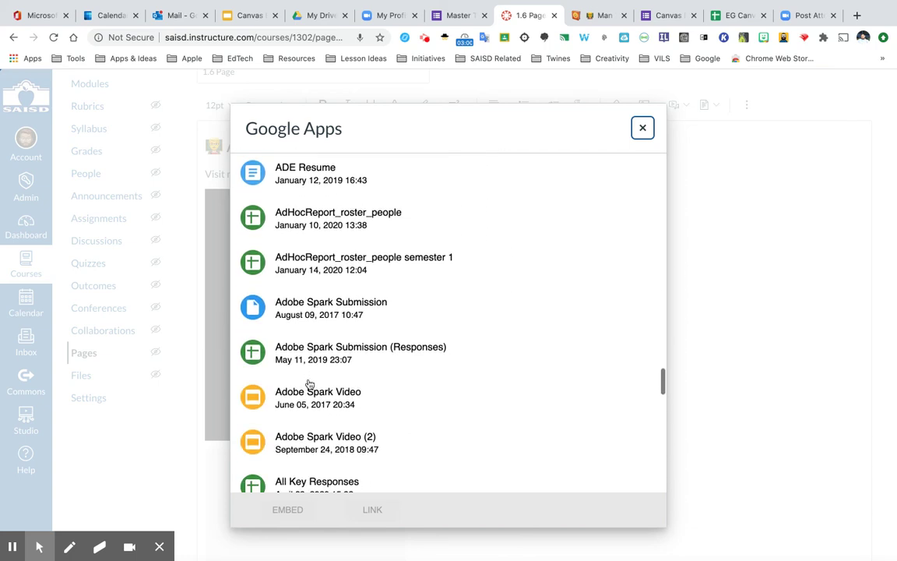
scroll(309, 385, "down", 6)
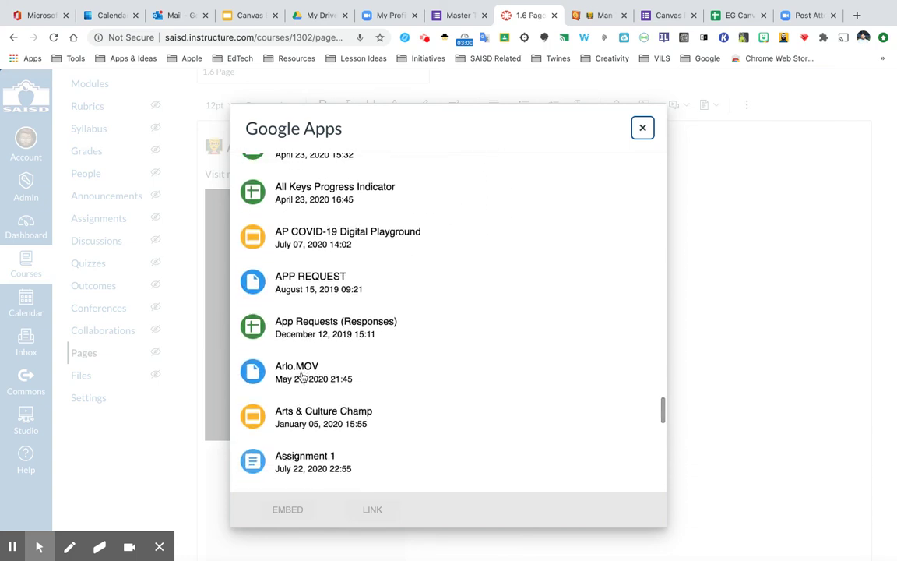
left_click(290, 410)
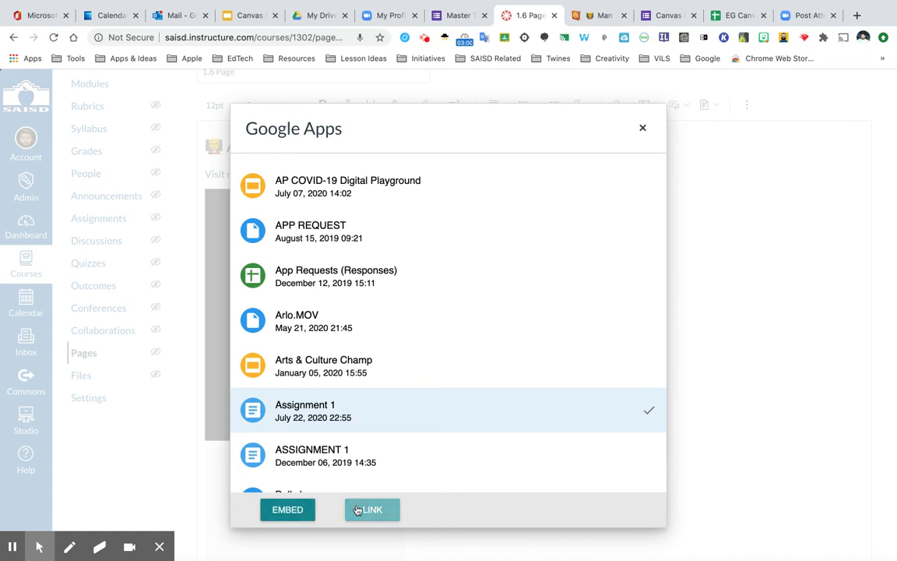
left_click(288, 509)
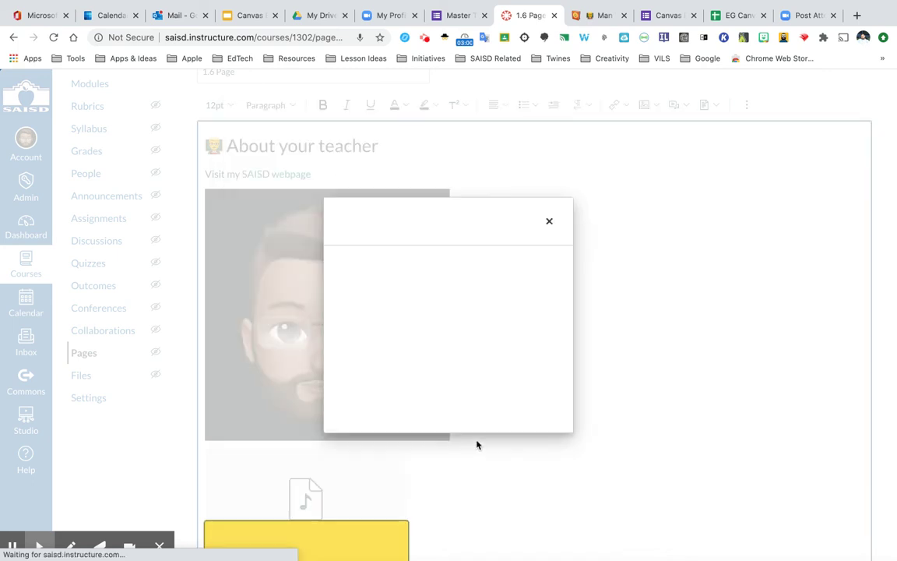
scroll(510, 441, "down", 5)
Step: Scroll the page to check the embedded Assignment 1 doc's Name, Directions and example table
scroll(510, 440, "down", 3)
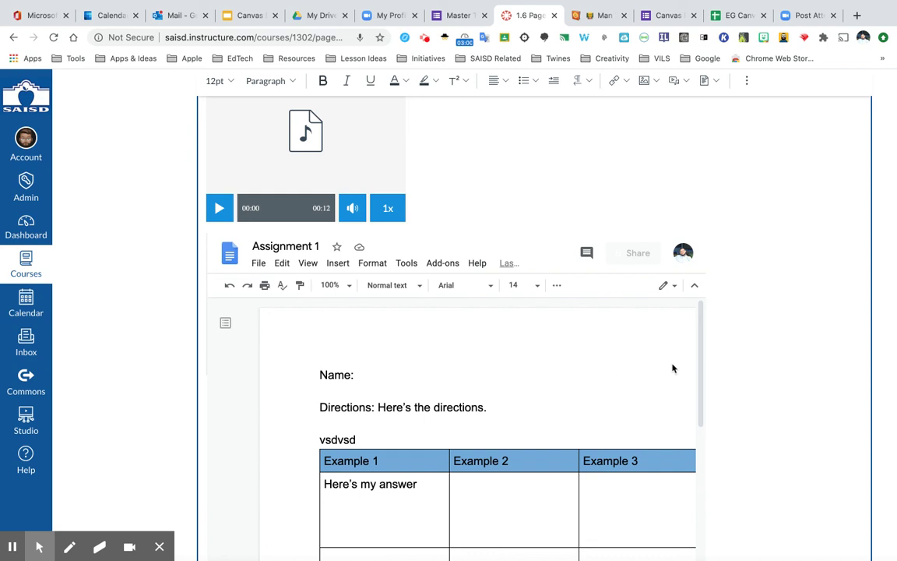
scroll(721, 346, "up", 10)
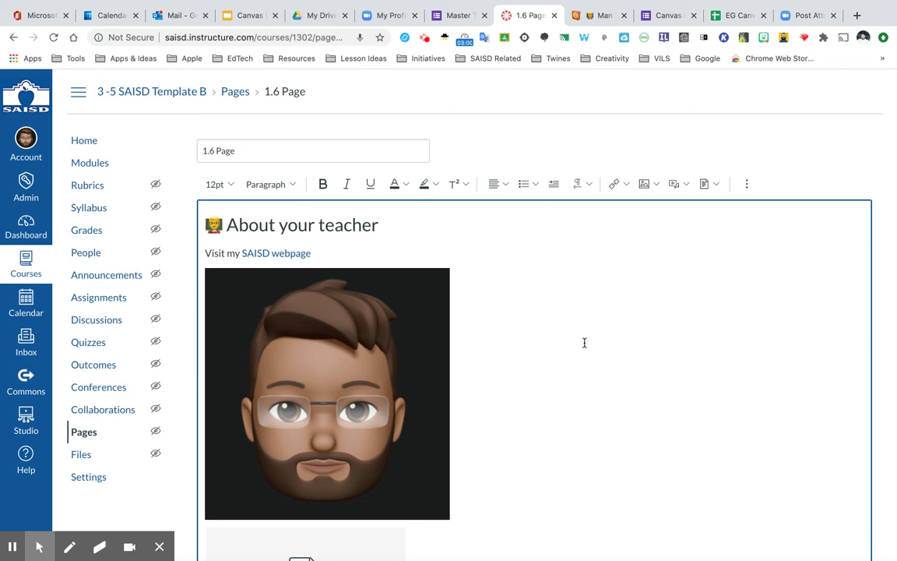
scroll(584, 343, "down", 5)
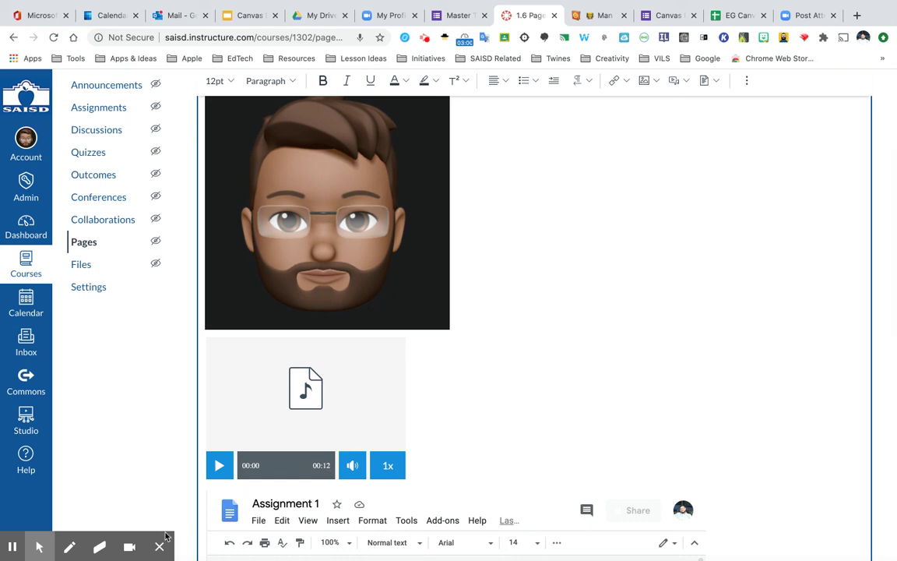